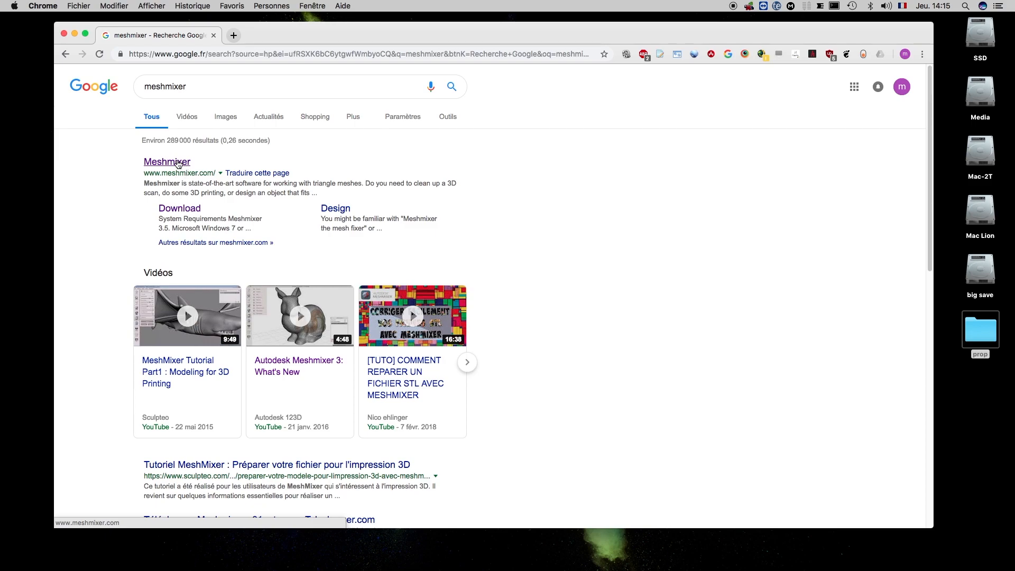
Step: Download the English Mac 3.5 installer from the Meshmixer site and open the package from the Téléchargements folder
{"action": "left_click", "coordinate": [179, 163]}
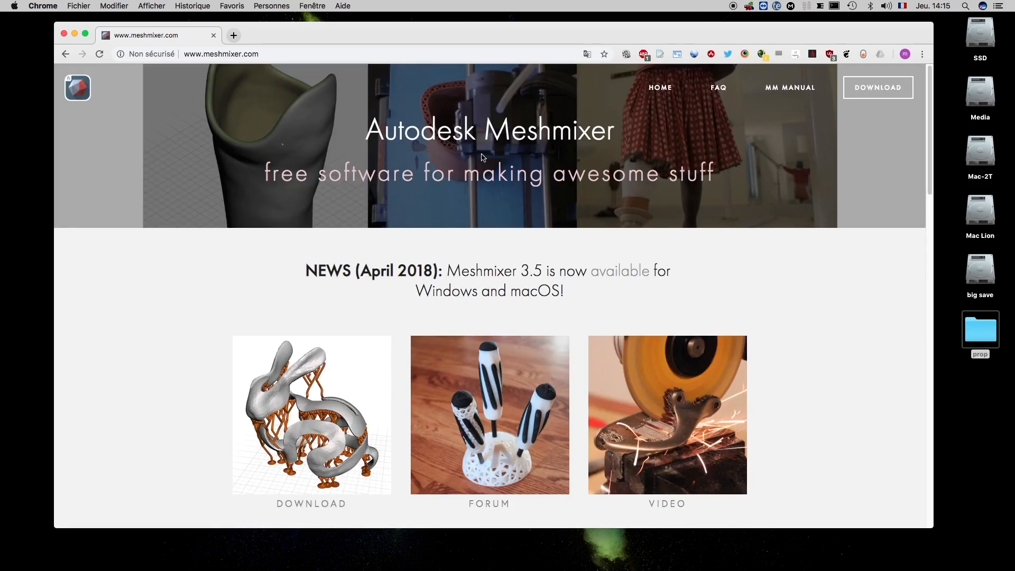
{"action": "left_click", "coordinate": [884, 93]}
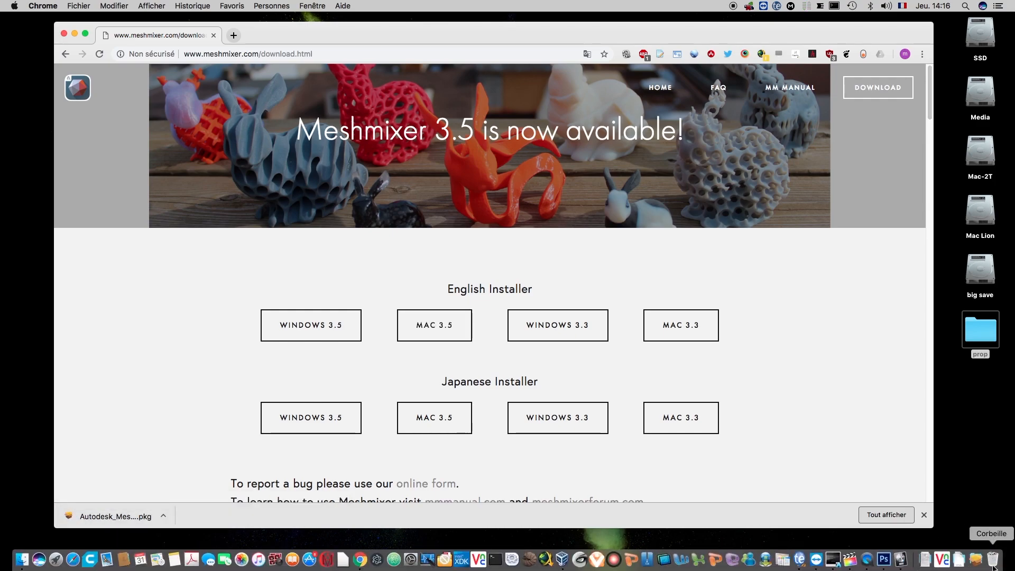
{"action": "left_click", "coordinate": [977, 559]}
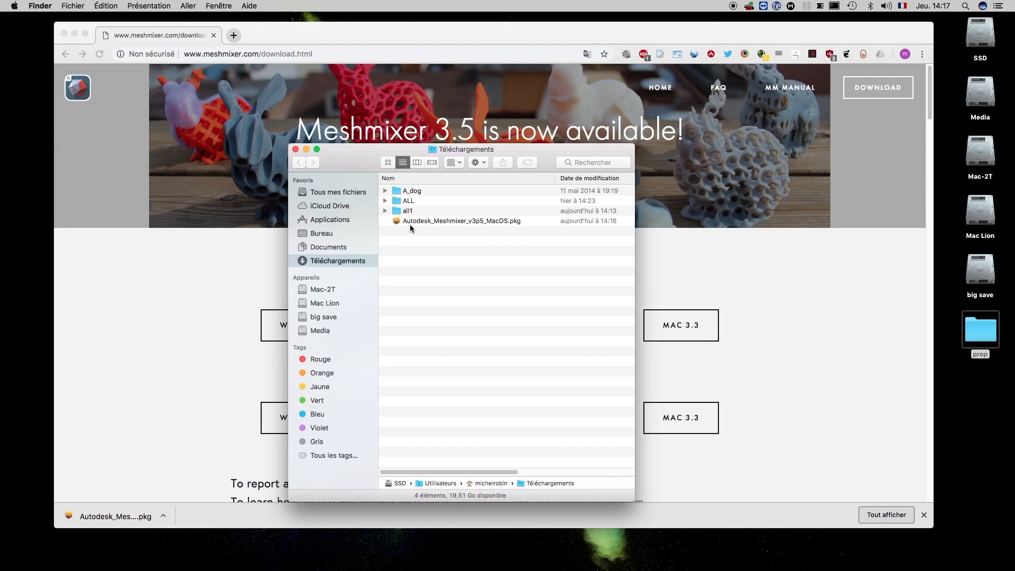
{"action": "double_click", "coordinate": [441, 221]}
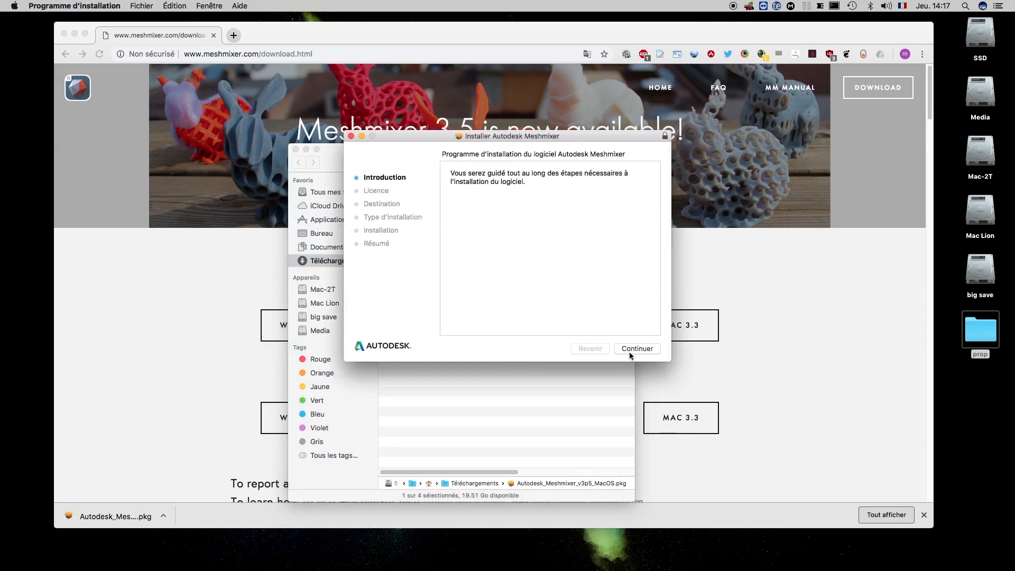
Step: Install Meshmixer on the SSD disk, accepting the licence and entering the account password, and move the installer to the trash
{"action": "left_click", "coordinate": [640, 348]}
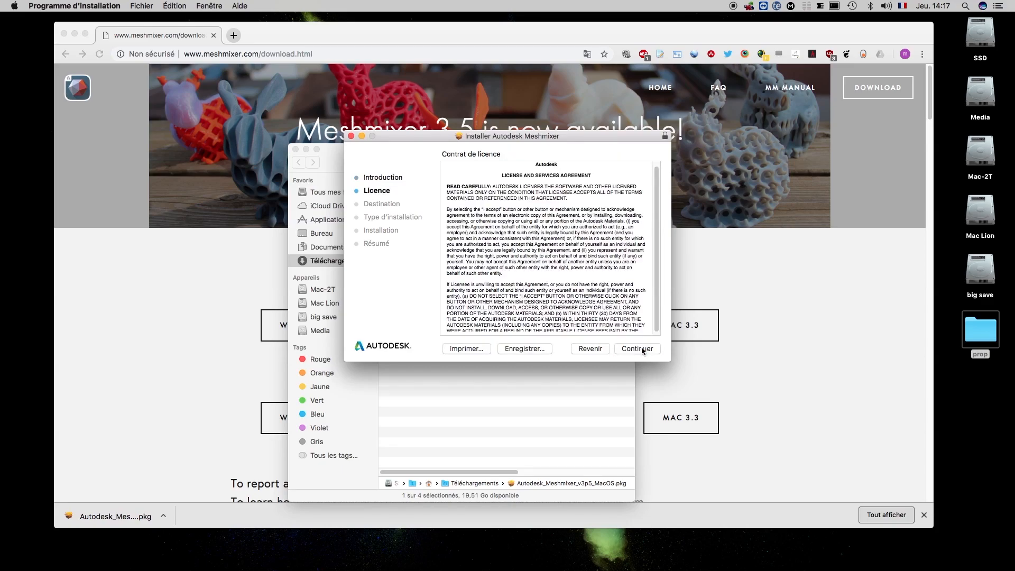
{"action": "left_click", "coordinate": [641, 349]}
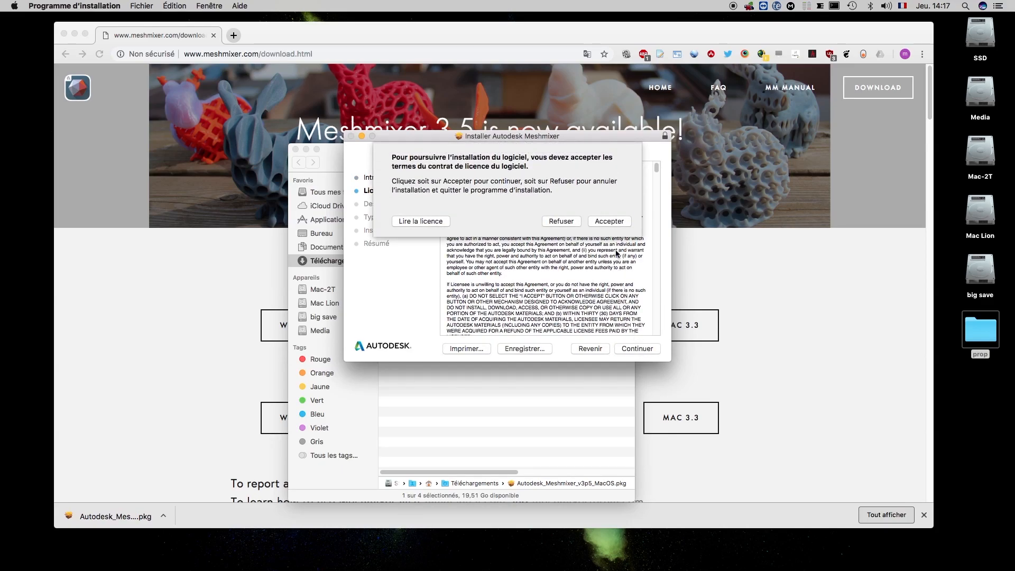
{"action": "left_click", "coordinate": [609, 221]}
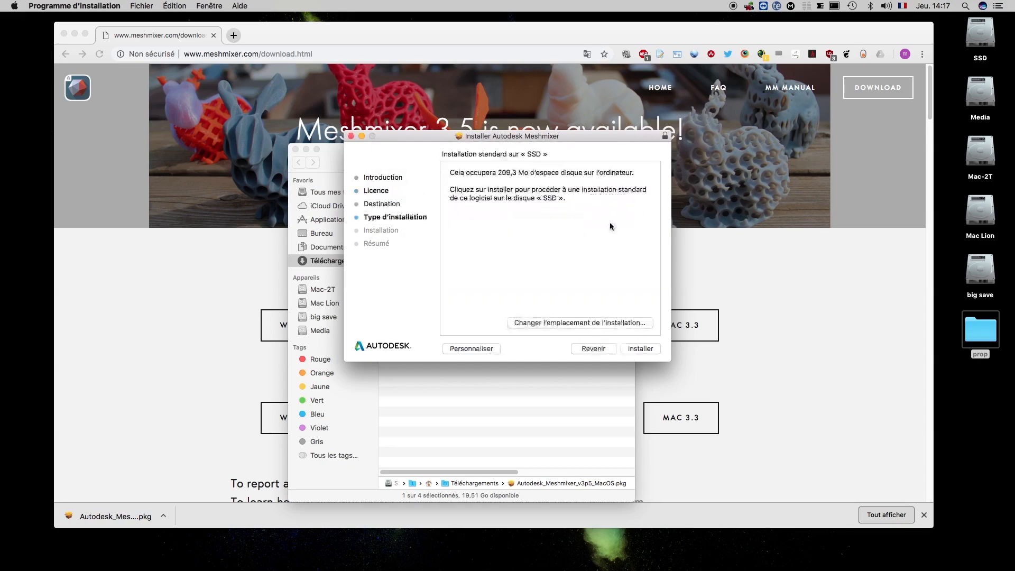
{"action": "left_click", "coordinate": [638, 350]}
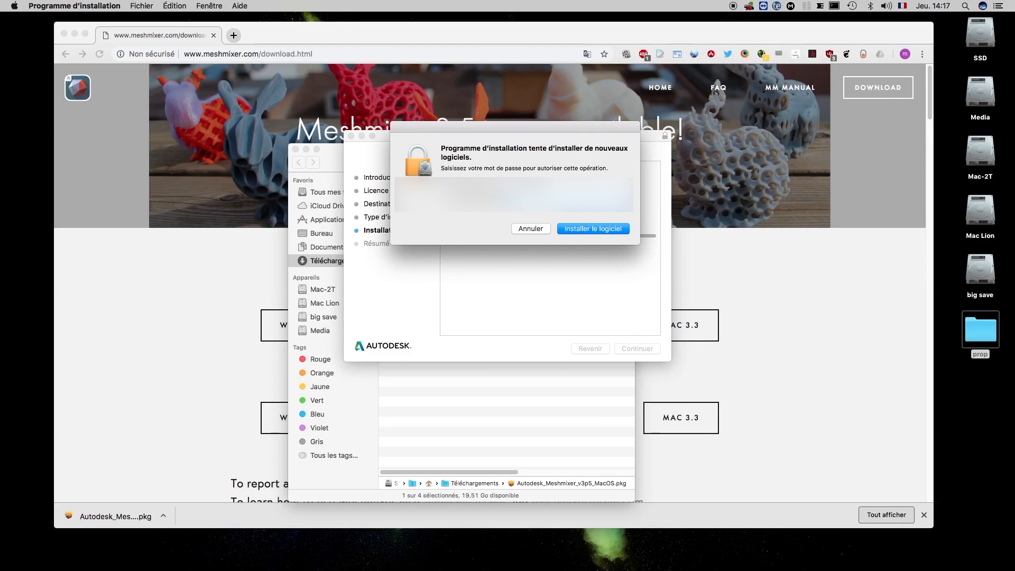
{"action": "key", "text": "Return"}
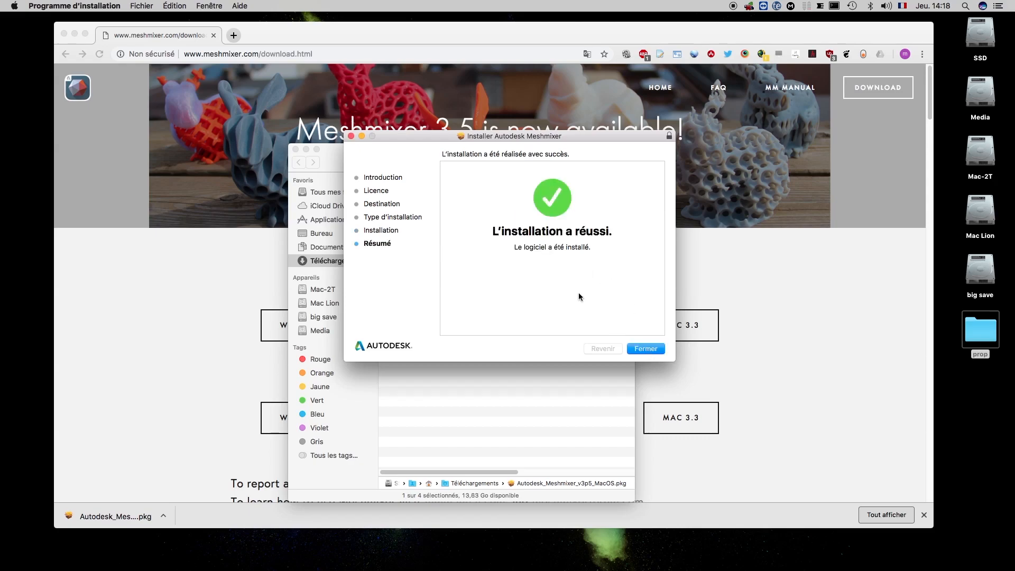
{"action": "left_click", "coordinate": [646, 349]}
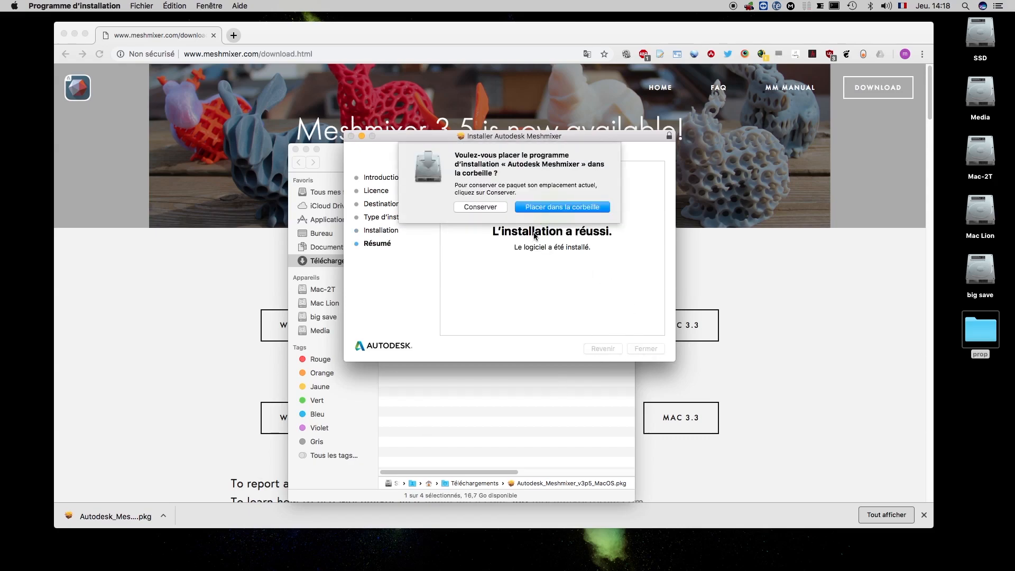
{"action": "left_click", "coordinate": [545, 207]}
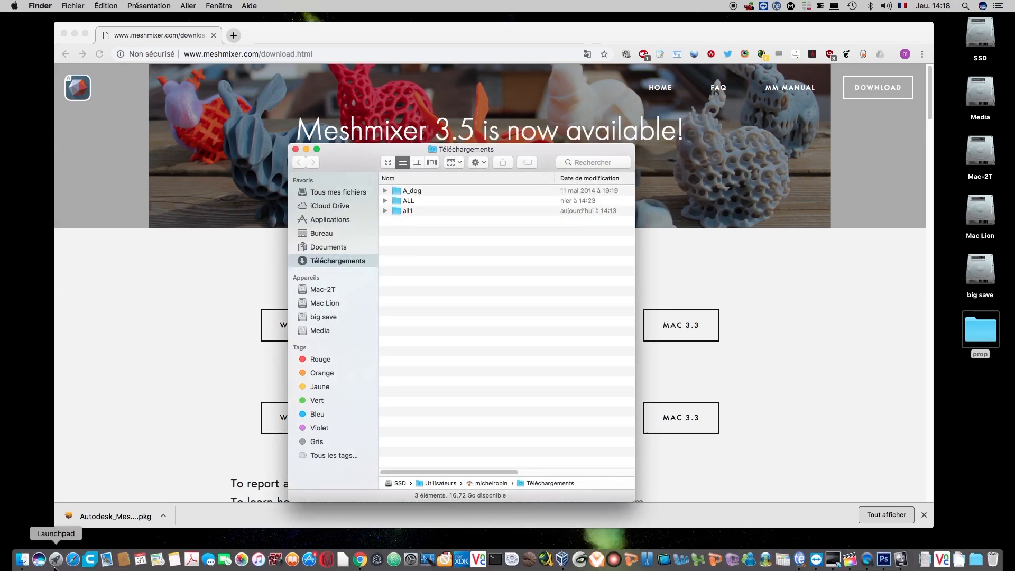
Step: Find Meshmixer in Launchpad by searching for "mes" and launch it
{"action": "left_click", "coordinate": [58, 566]}
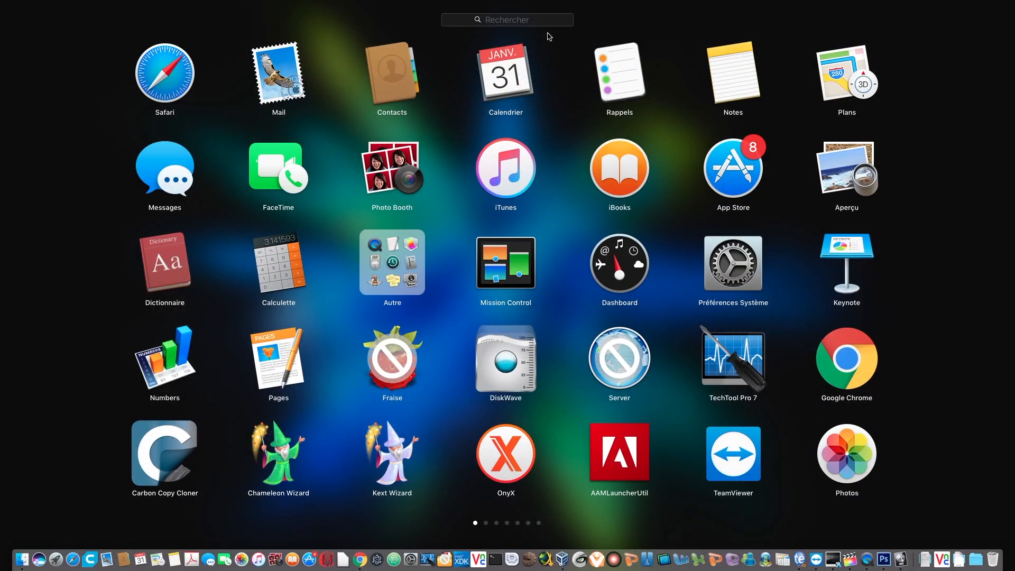
{"action": "left_click", "coordinate": [514, 21]}
{"action": "type", "text": "mes"}
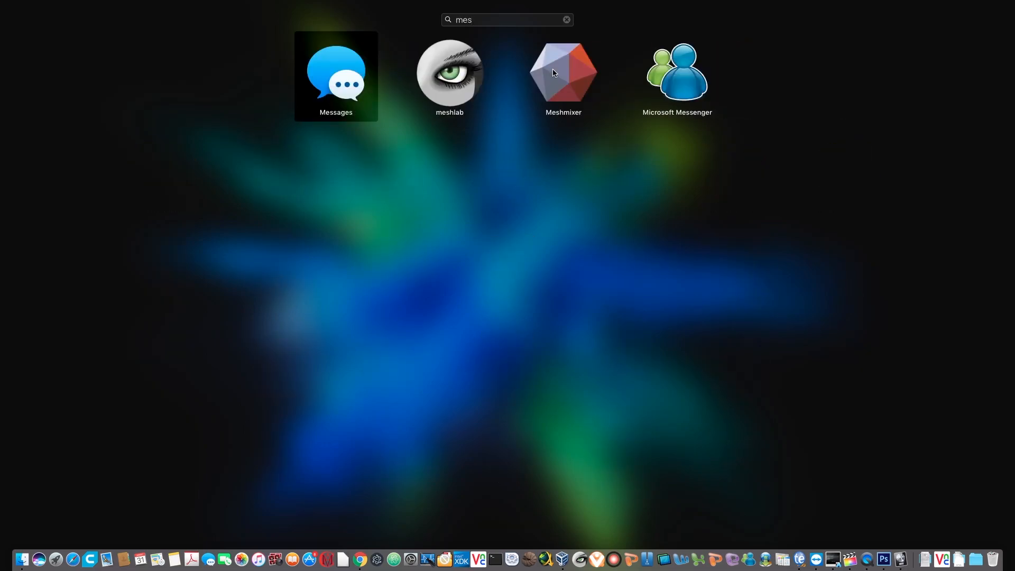
{"action": "left_click", "coordinate": [554, 73]}
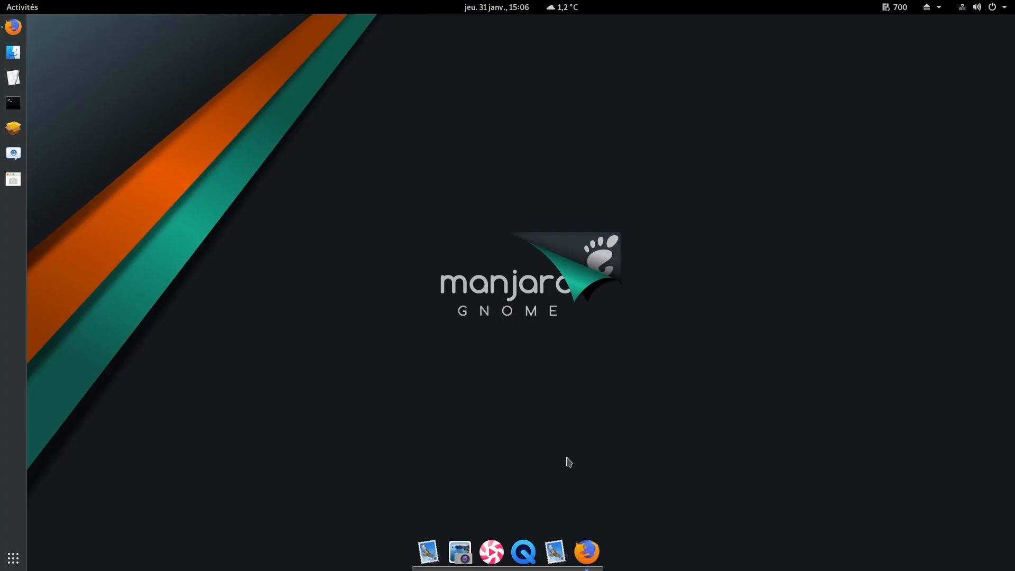
Step: On the Manjaro desktop, search the web for "meshmixer" in Firefox and open the Meshmixer website
{"action": "left_click", "coordinate": [586, 552]}
{"action": "left_click", "coordinate": [386, 148]}
{"action": "type", "text": "m"}
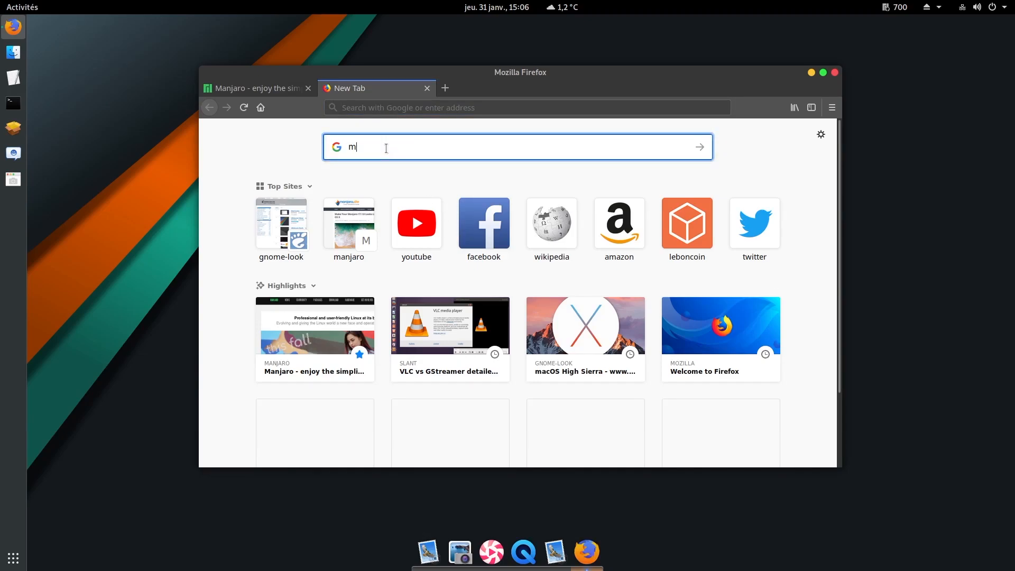
{"action": "type", "text": "eshmi"}
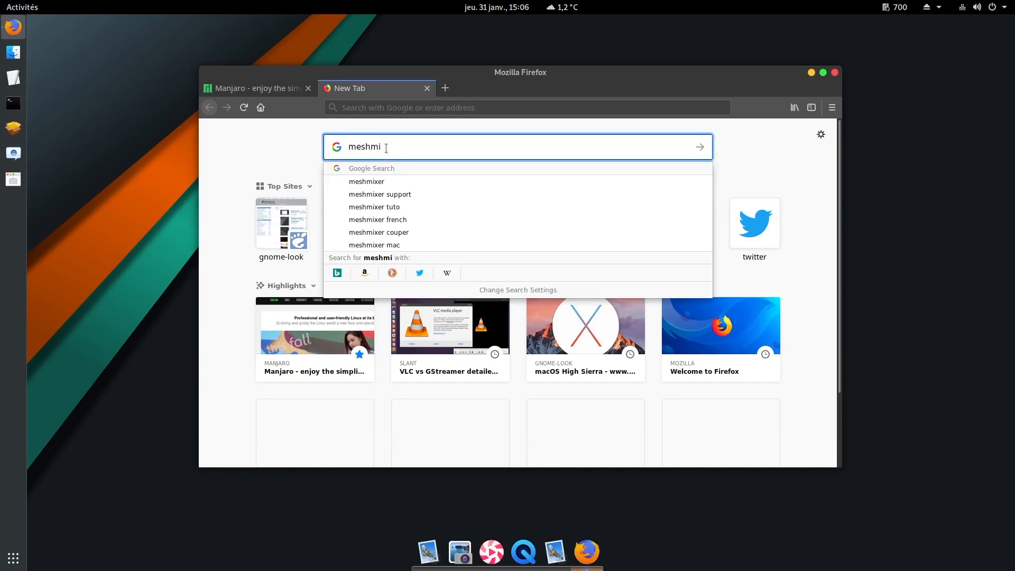
{"action": "type", "text": "xer"}
{"action": "key", "text": "Return"}
{"action": "left_click", "coordinate": [302, 218]}
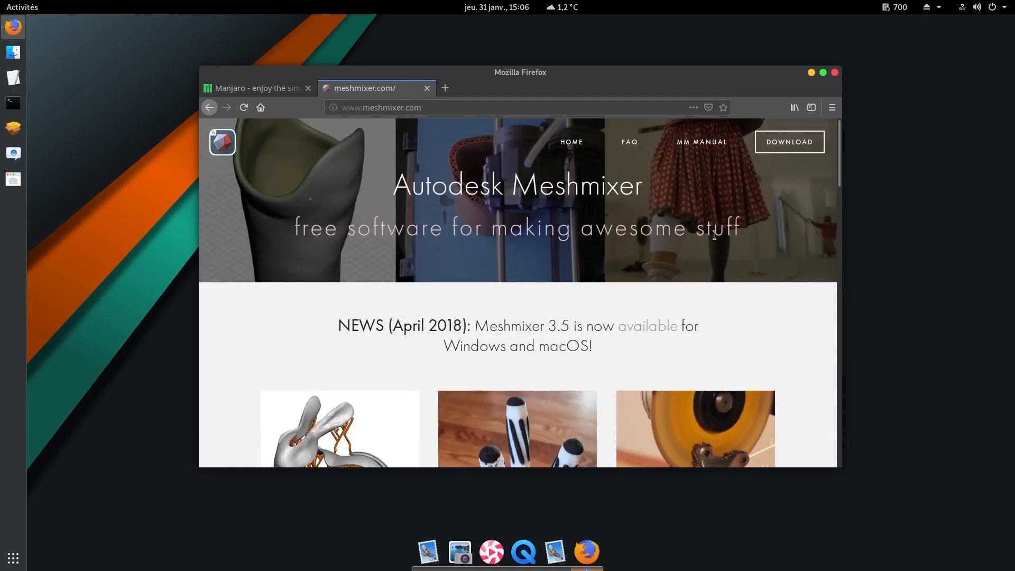
Step: Download the English Windows 3.5 installer from the Meshmixer download page, saving the file instead of opening it
{"action": "left_click", "coordinate": [779, 149]}
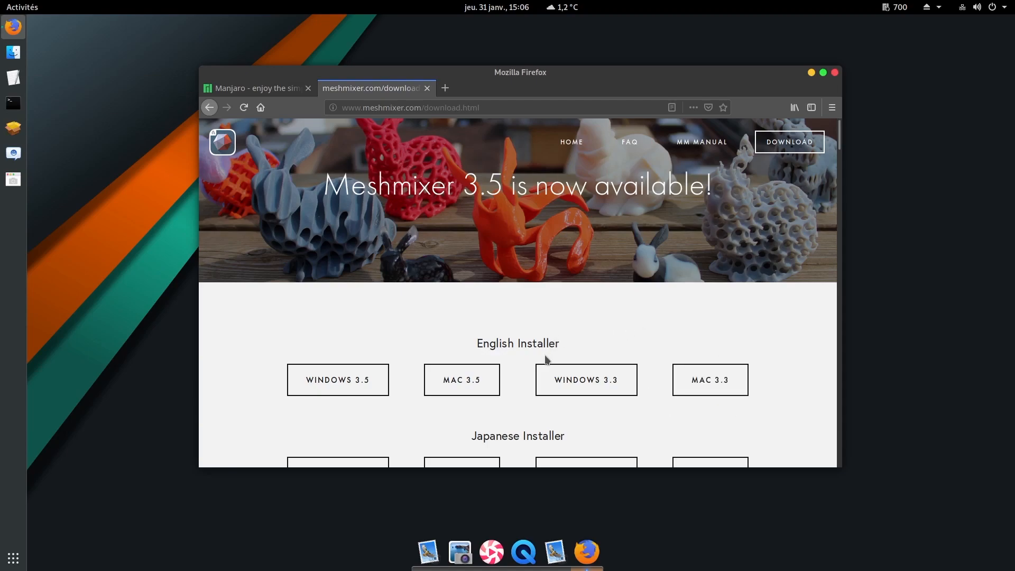
{"action": "left_click", "coordinate": [349, 383]}
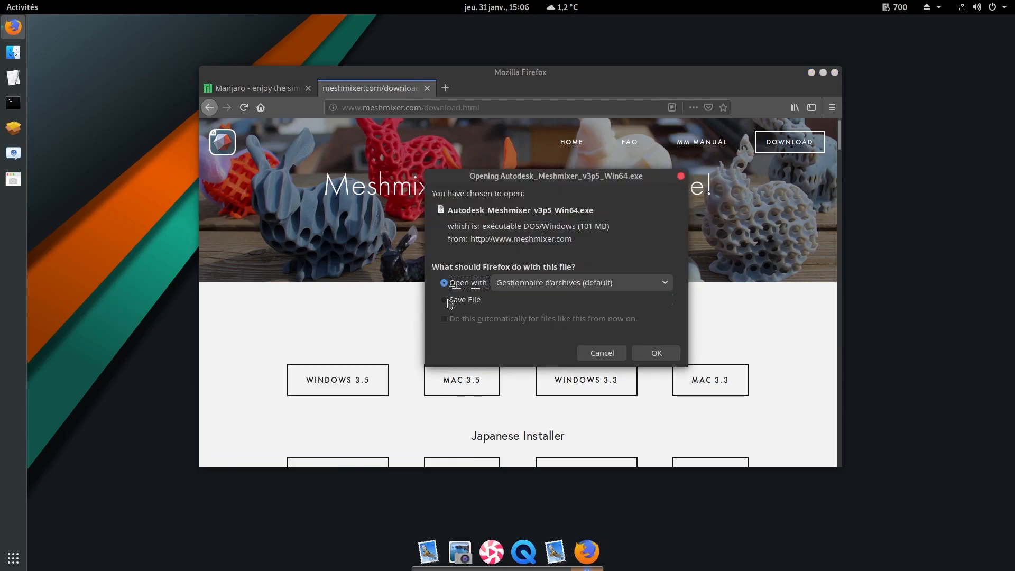
{"action": "left_click", "coordinate": [464, 299]}
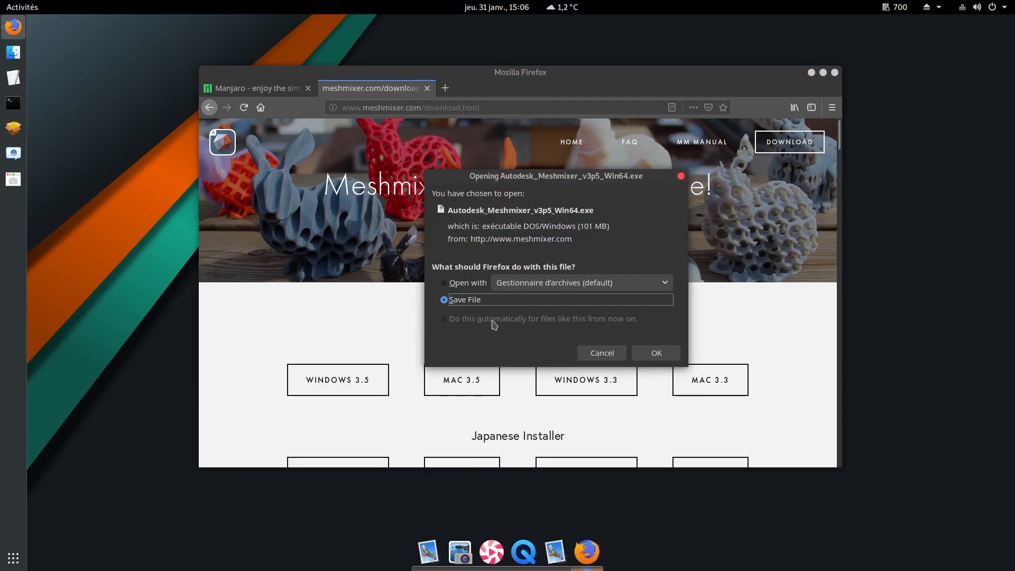
{"action": "left_click", "coordinate": [661, 354]}
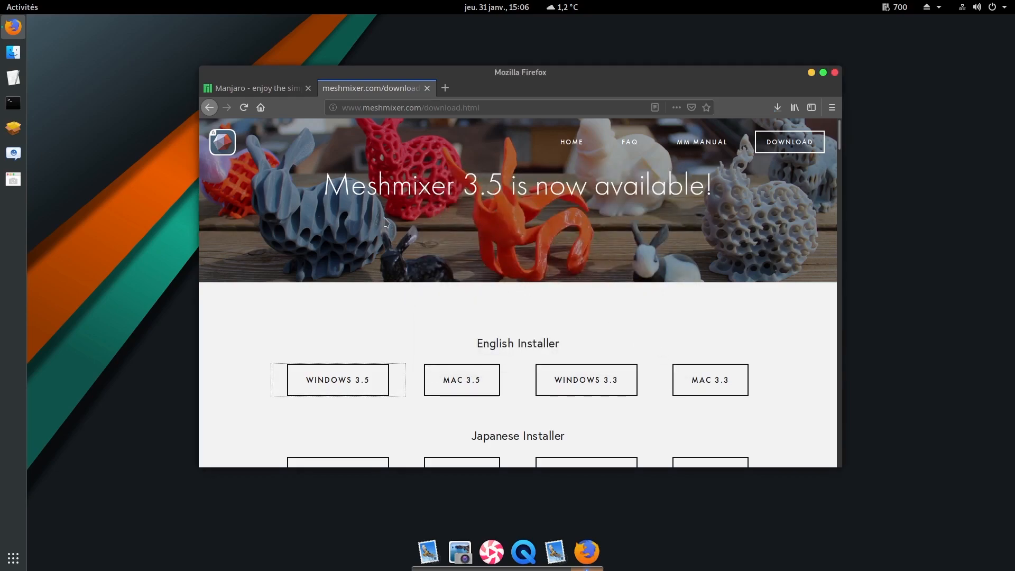
Step: In the package manager, search for "wine", mark the wine package for installation and apply the change
{"action": "left_click", "coordinate": [14, 128]}
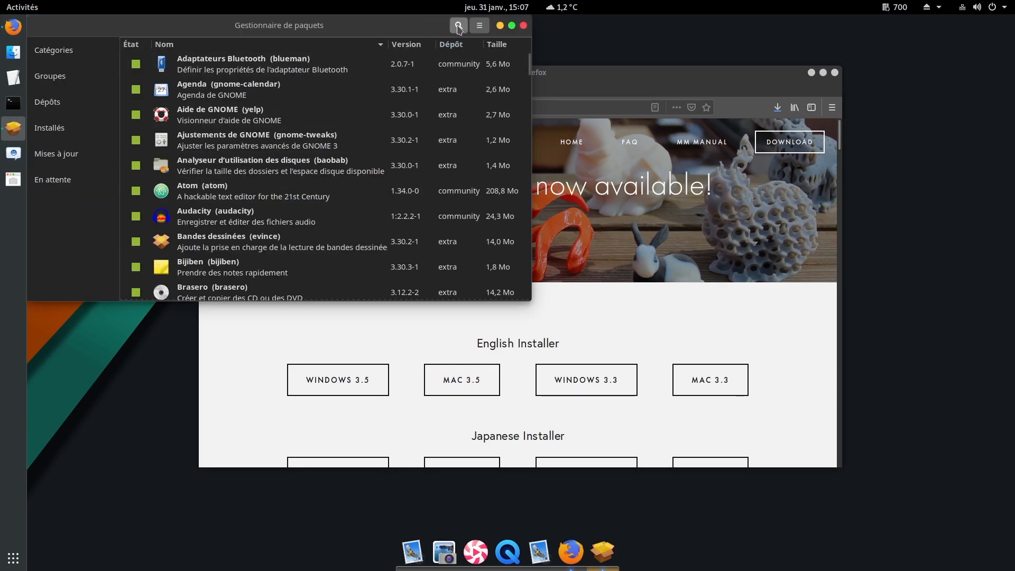
{"action": "left_click", "coordinate": [459, 26]}
{"action": "type", "text": "wine"}
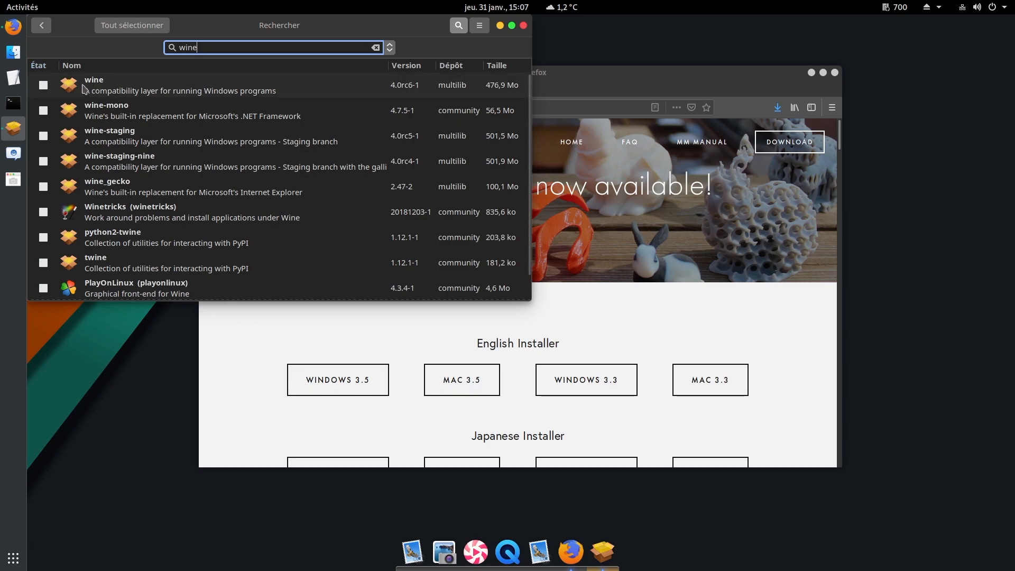
{"action": "left_click", "coordinate": [43, 86]}
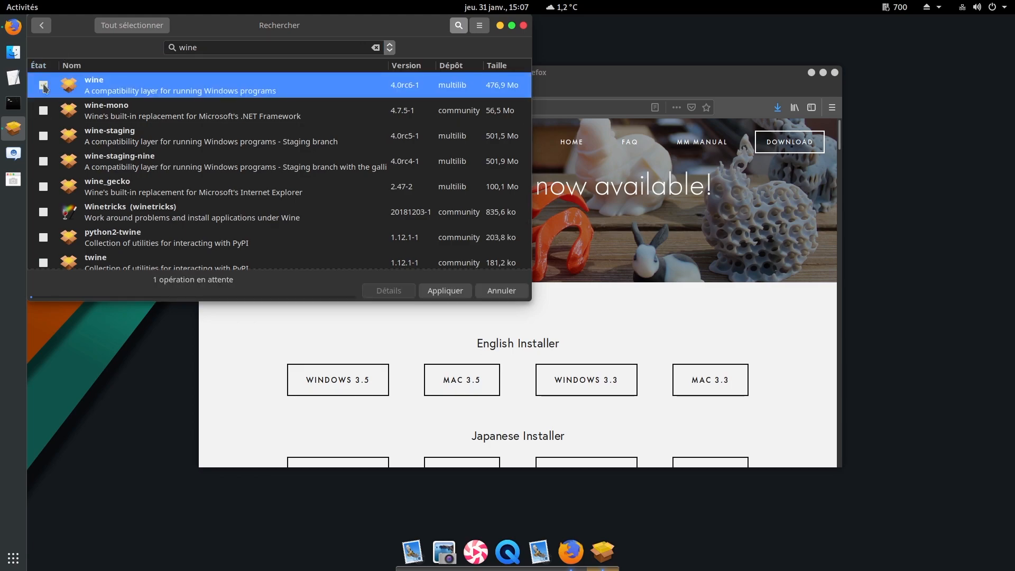
{"action": "left_click", "coordinate": [446, 292]}
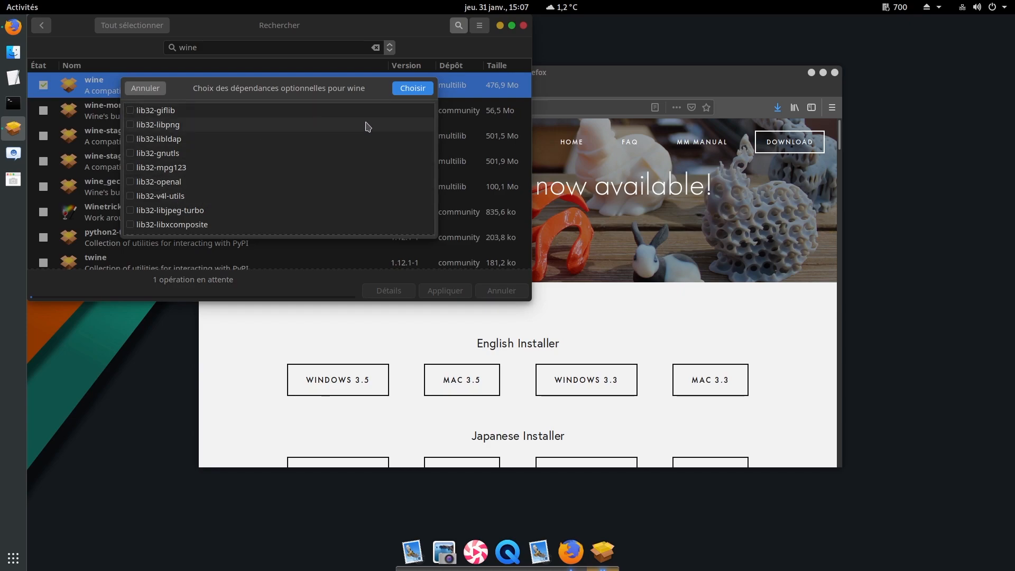
Step: Confirm the wine installation without optional dependencies, authenticate with the account password, and close the package manager
{"action": "left_click", "coordinate": [413, 89]}
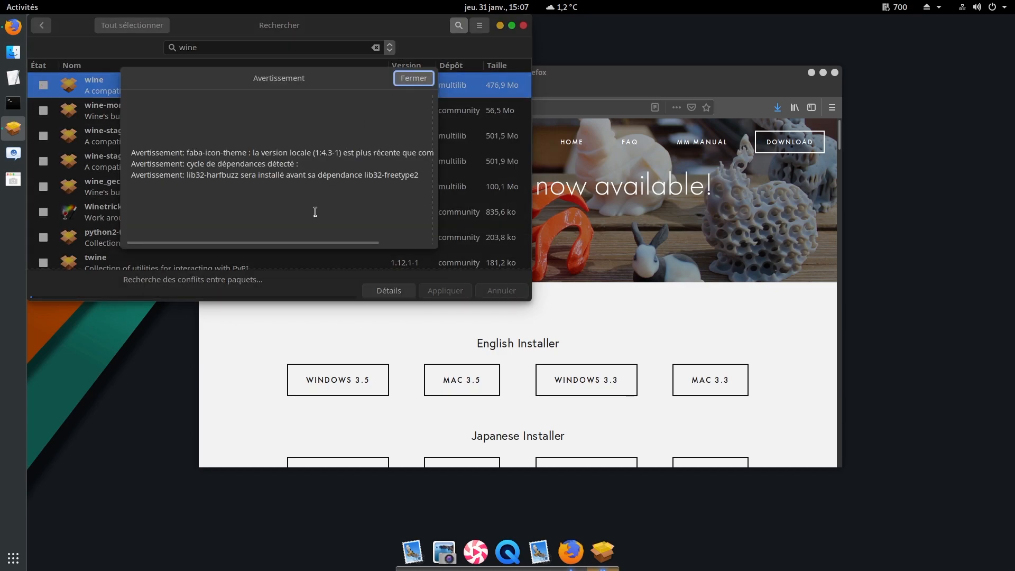
{"action": "left_click", "coordinate": [413, 78]}
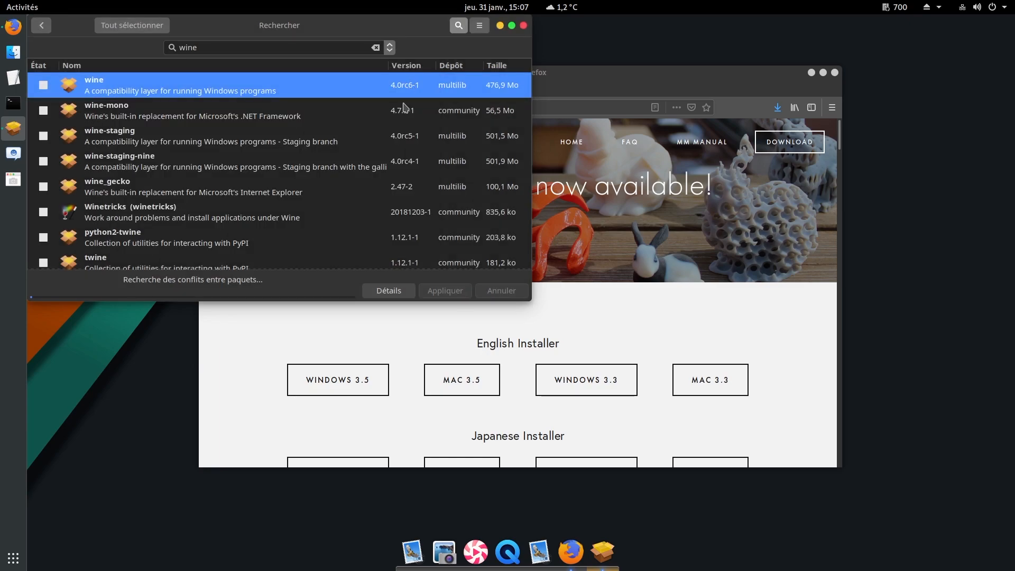
{"action": "left_click", "coordinate": [492, 79]}
{"action": "left_click", "coordinate": [493, 79]}
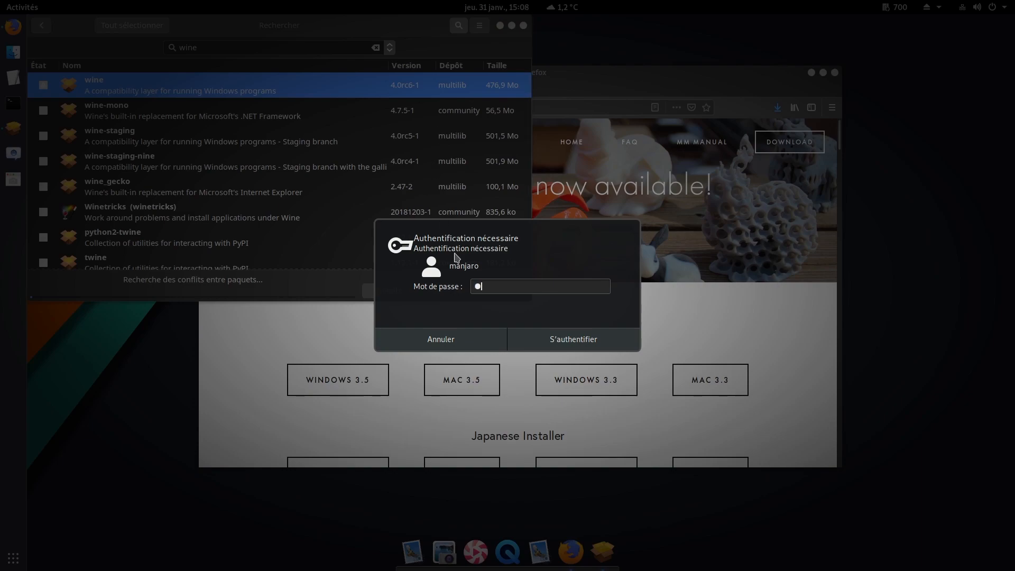
{"action": "left_click", "coordinate": [562, 337]}
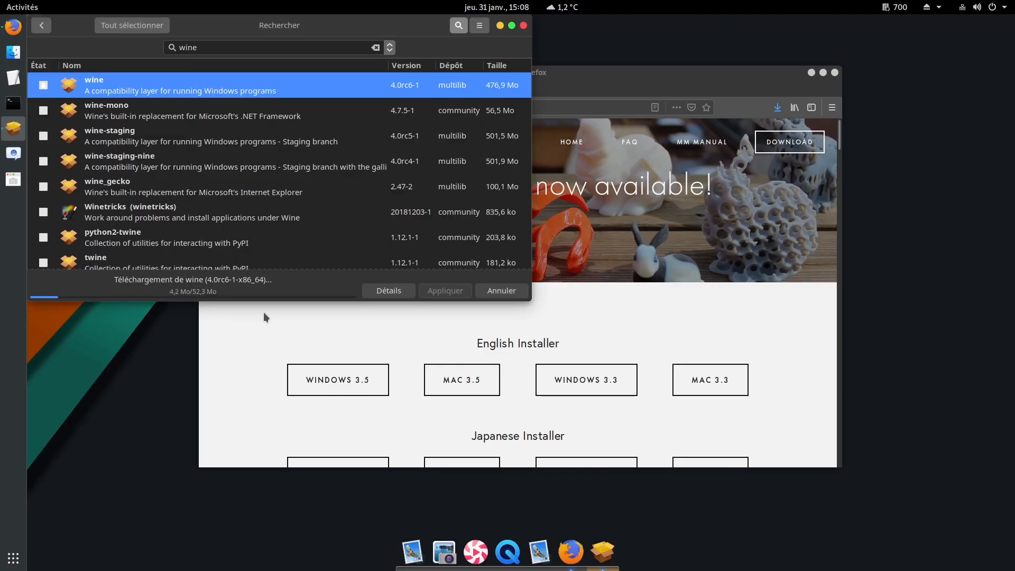
{"action": "left_click", "coordinate": [524, 25]}
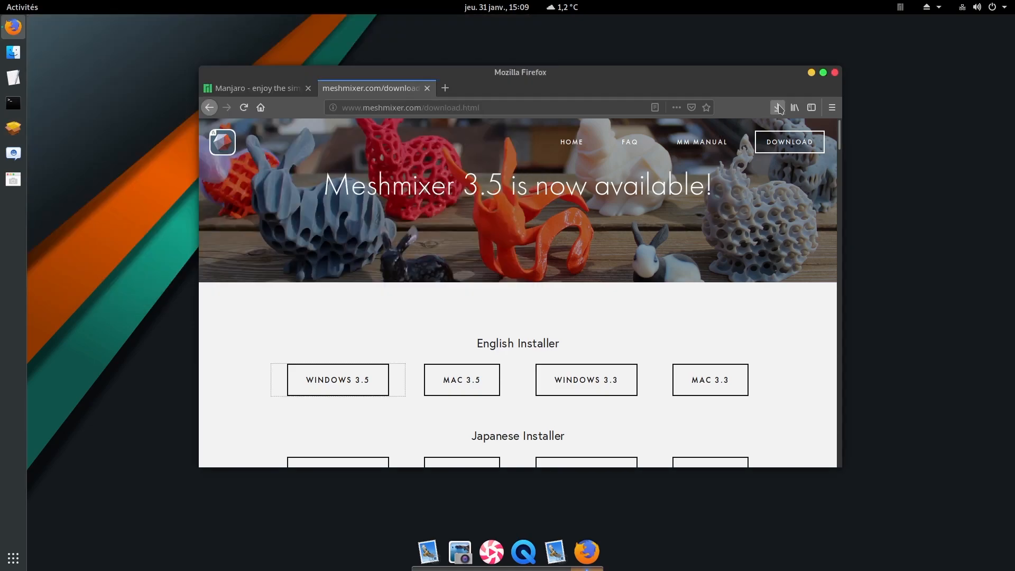
Step: Show the downloaded Autodesk_Meshmixer_v3p5_Win64.exe in its containing folder and open it with Wine - Chargeur de programmes Windows
{"action": "left_click", "coordinate": [777, 108]}
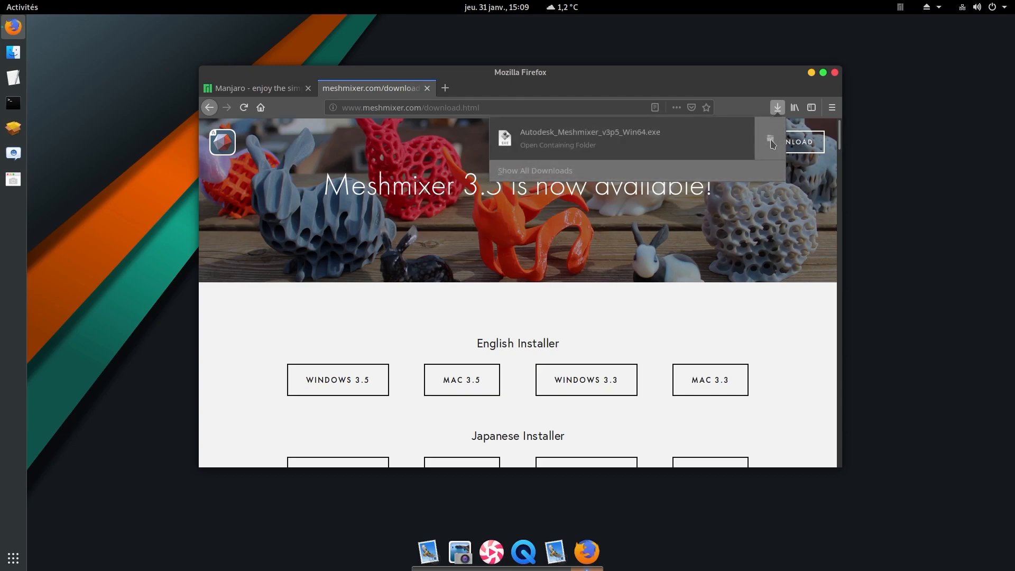
{"action": "left_click", "coordinate": [771, 140]}
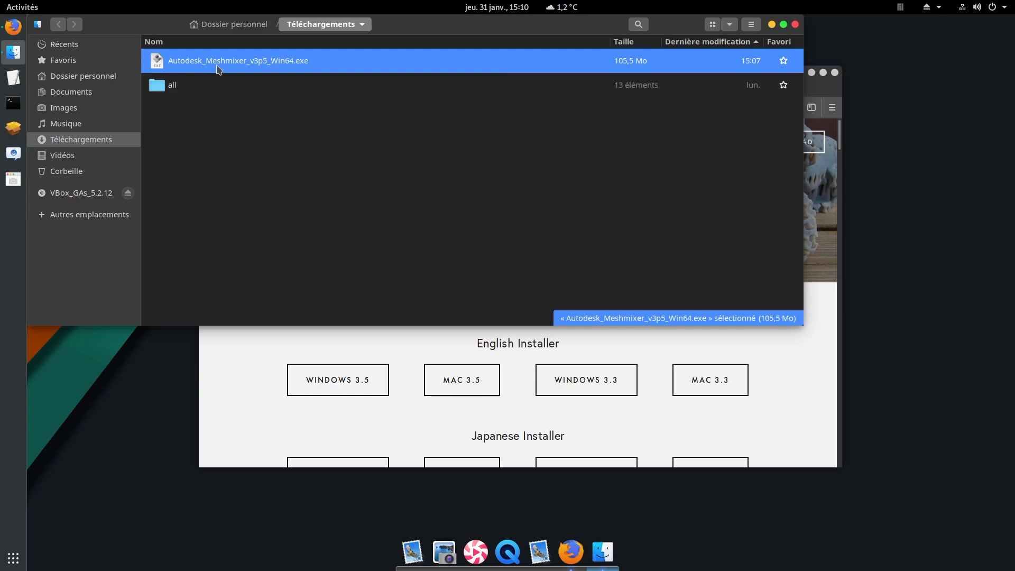
{"action": "right_click", "coordinate": [158, 62]}
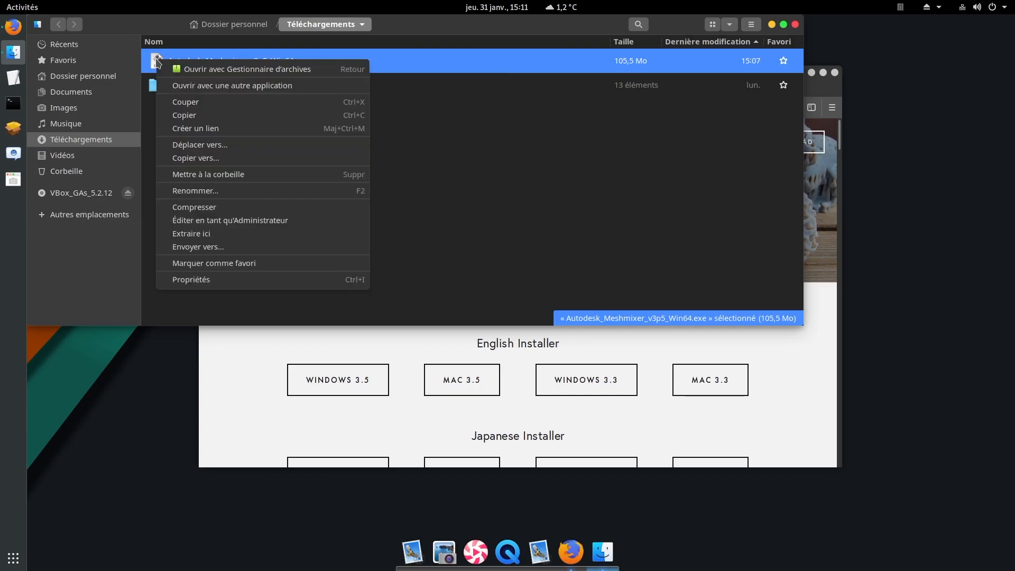
{"action": "left_click", "coordinate": [178, 85]}
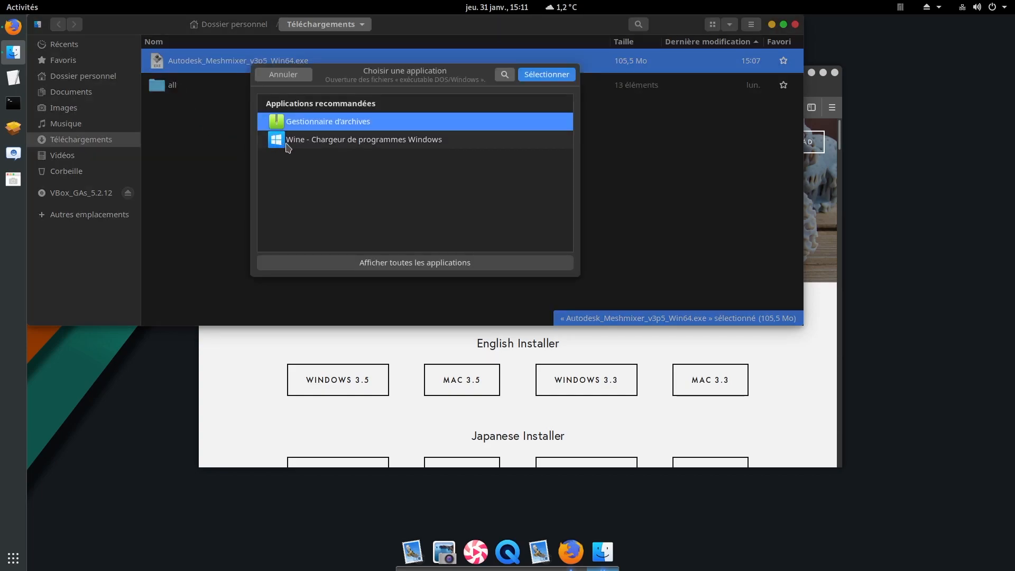
{"action": "left_click", "coordinate": [390, 146]}
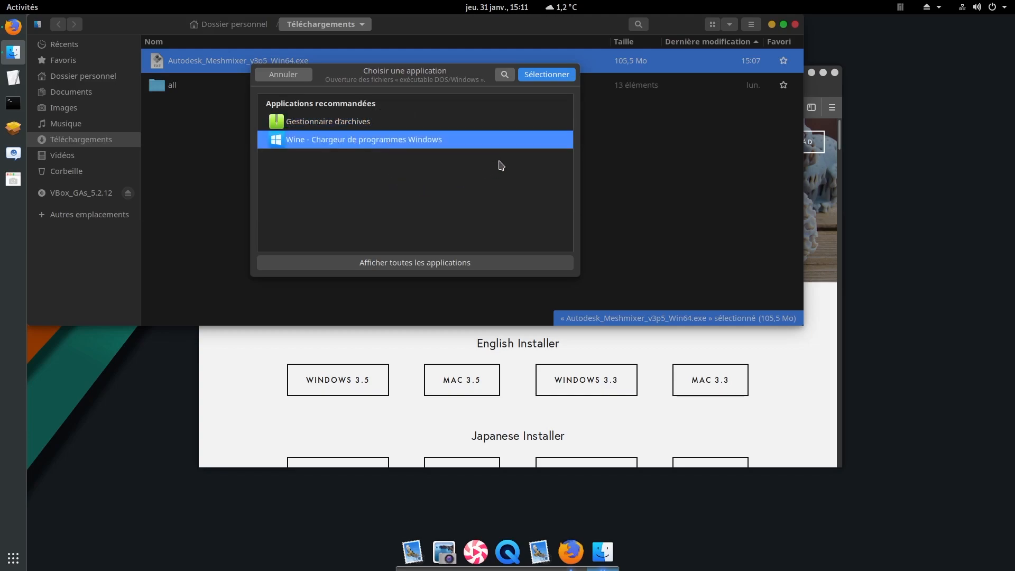
{"action": "left_click", "coordinate": [544, 75]}
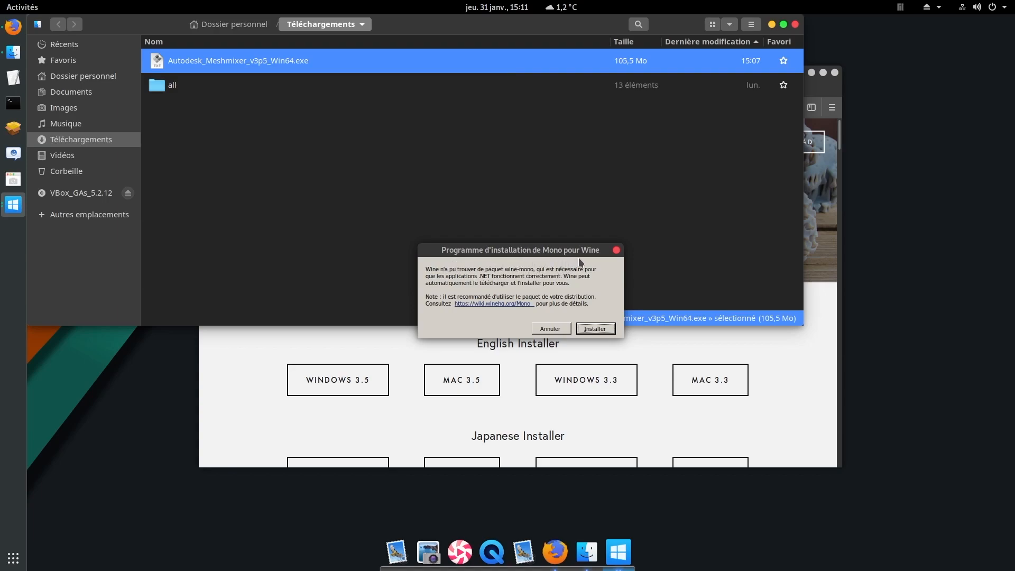
Step: Install the Mono and Gecko packages for Wine
{"action": "left_click", "coordinate": [600, 329]}
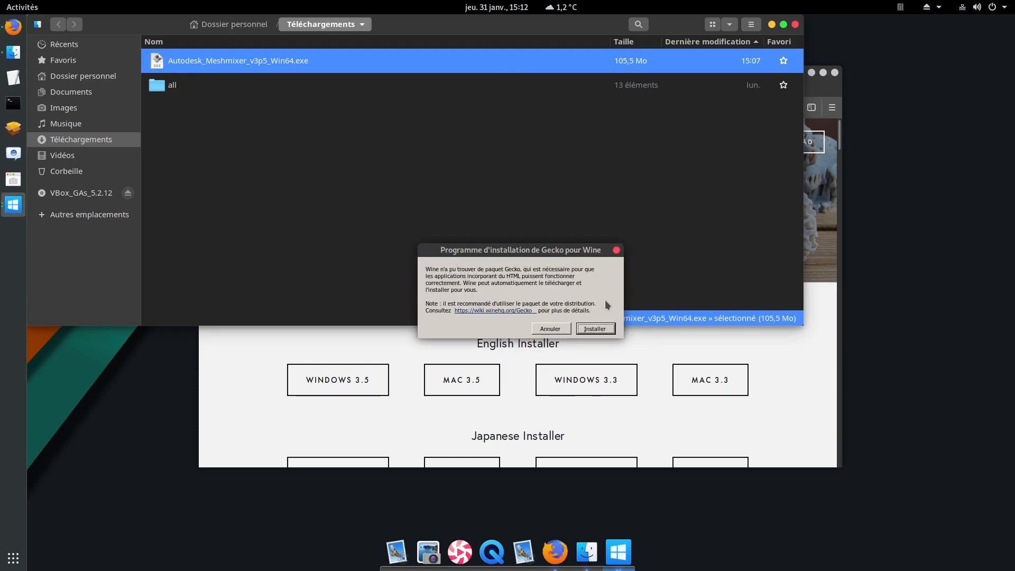
{"action": "left_click", "coordinate": [597, 330]}
{"action": "left_click", "coordinate": [604, 330]}
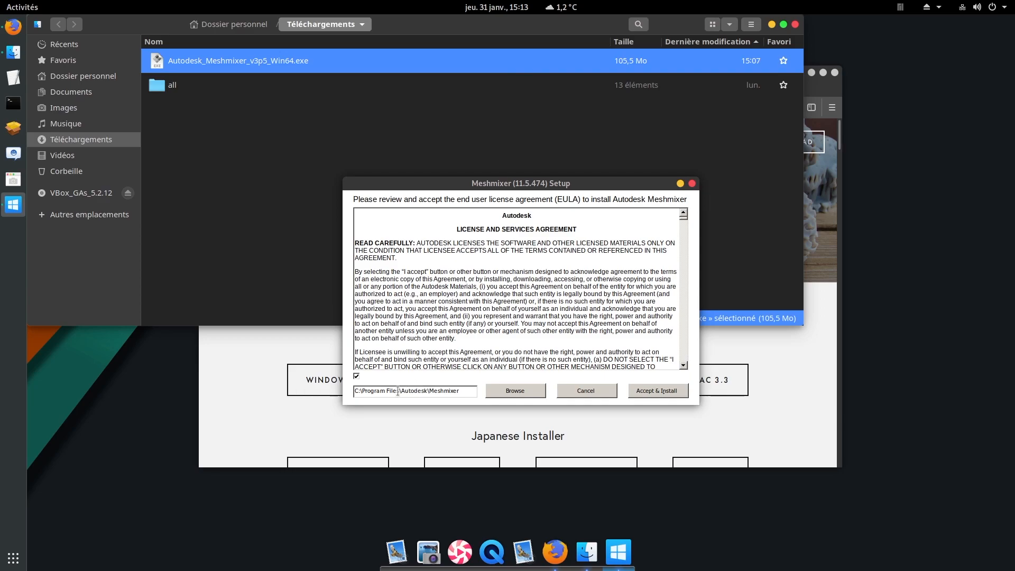
Step: Set the Meshmixer install location to the lowercase applications folder inside the manjaro home directory
{"action": "left_click", "coordinate": [517, 393]}
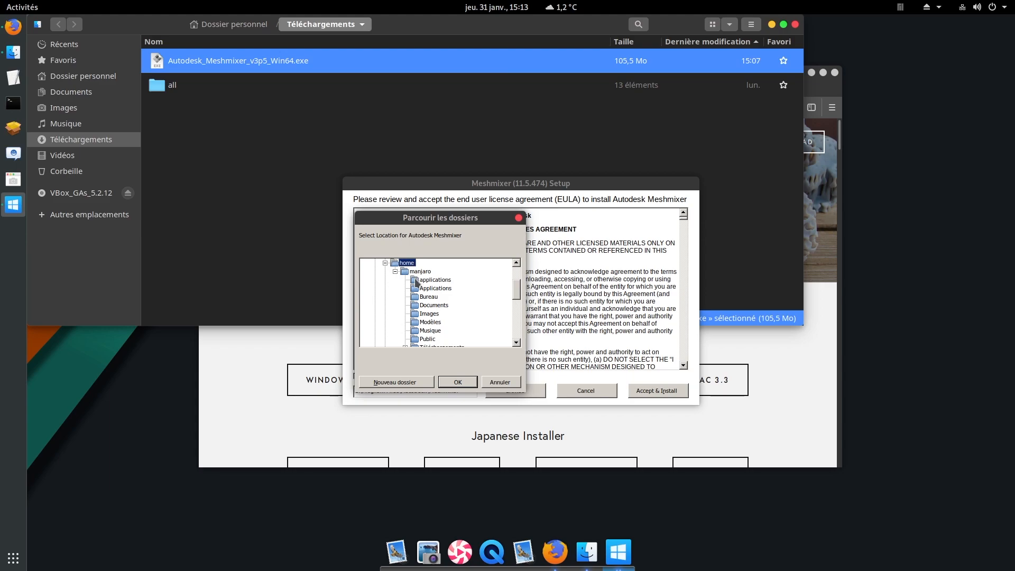
{"action": "left_click", "coordinate": [415, 281]}
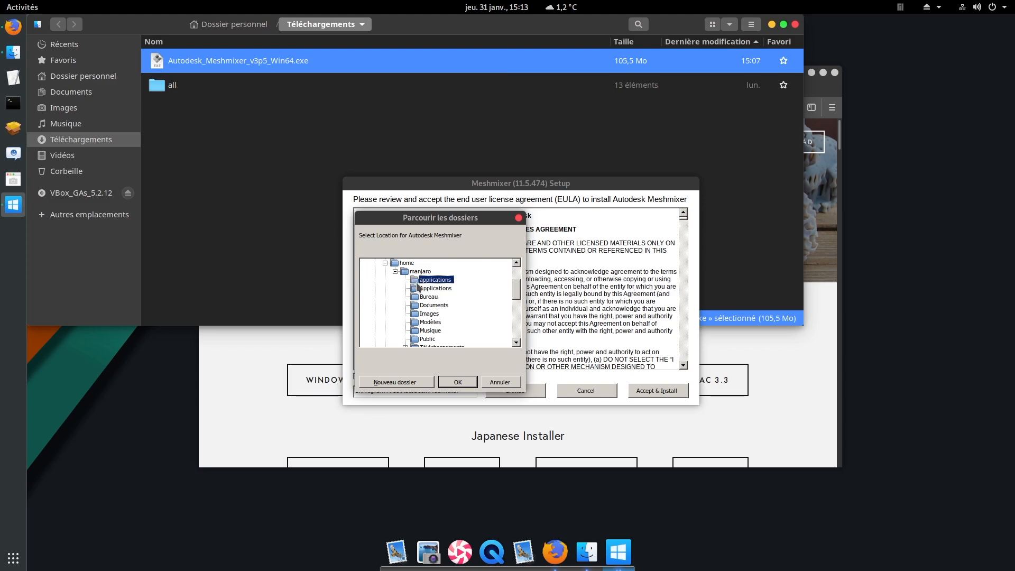
{"action": "left_click", "coordinate": [458, 382]}
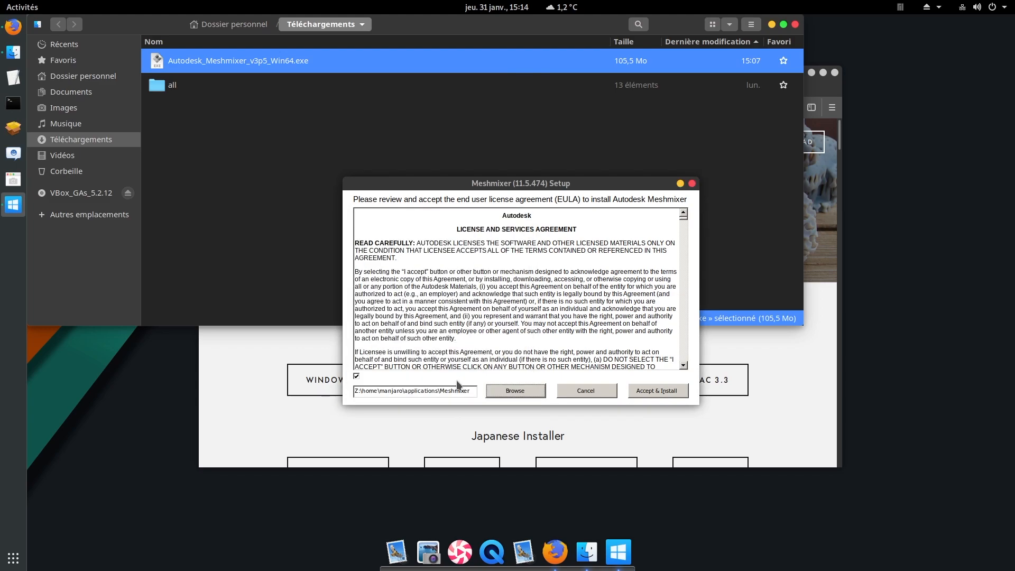
Step: Accept the licence and complete the Meshmixer installation, closing the setup, the file manager and Firefox
{"action": "left_click", "coordinate": [659, 392]}
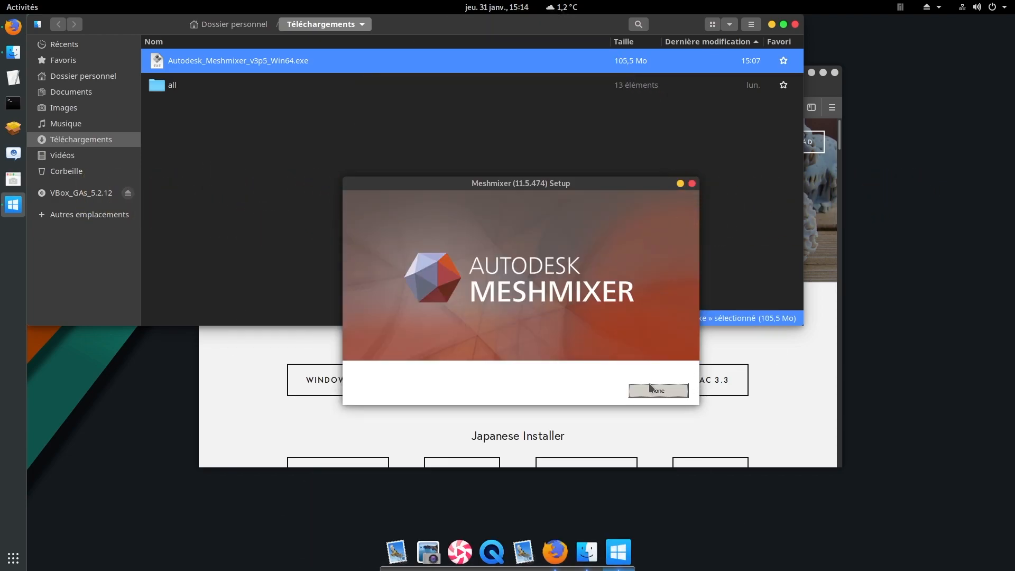
{"action": "left_click", "coordinate": [658, 390]}
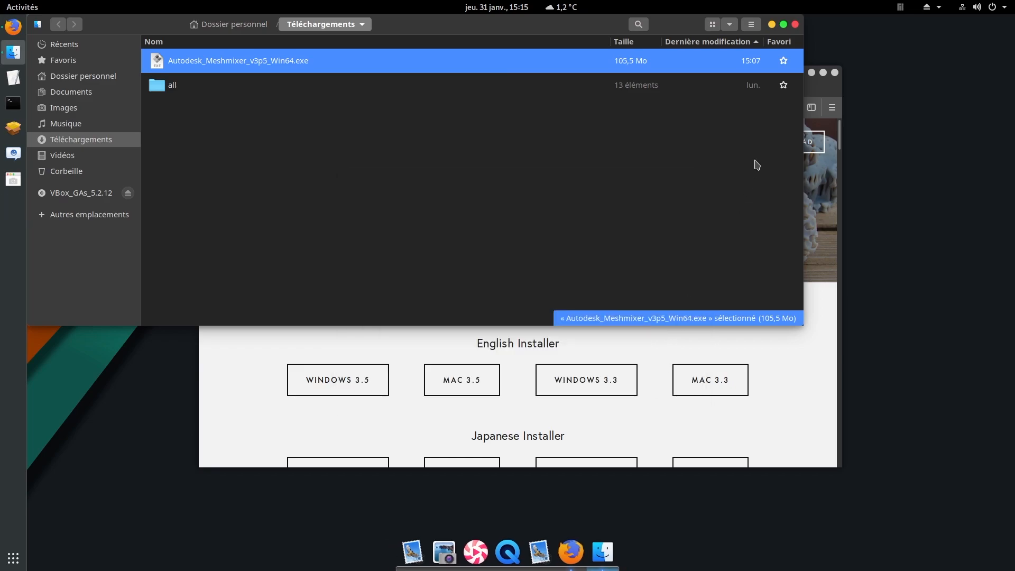
{"action": "left_click", "coordinate": [796, 25]}
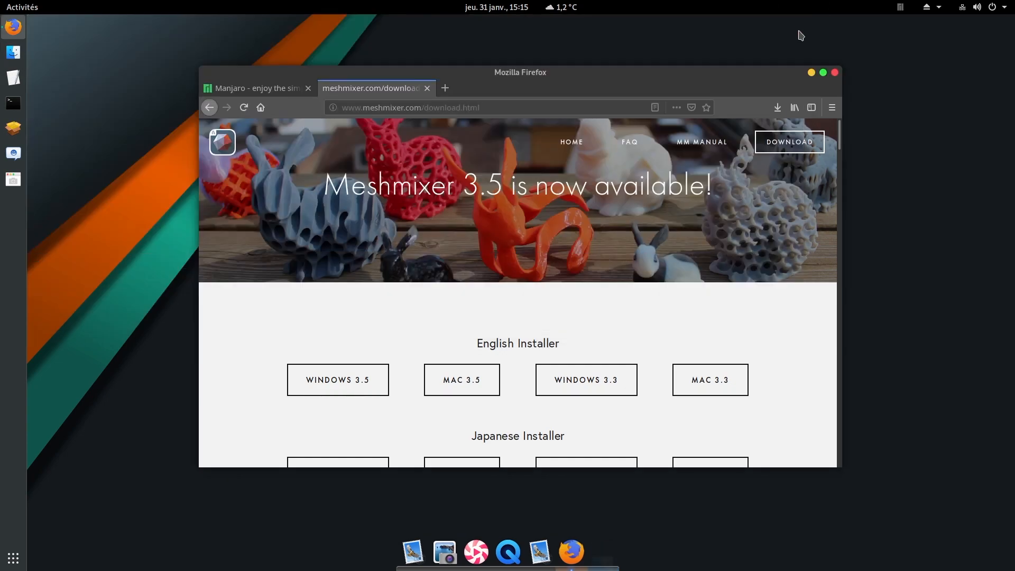
{"action": "left_click", "coordinate": [835, 73]}
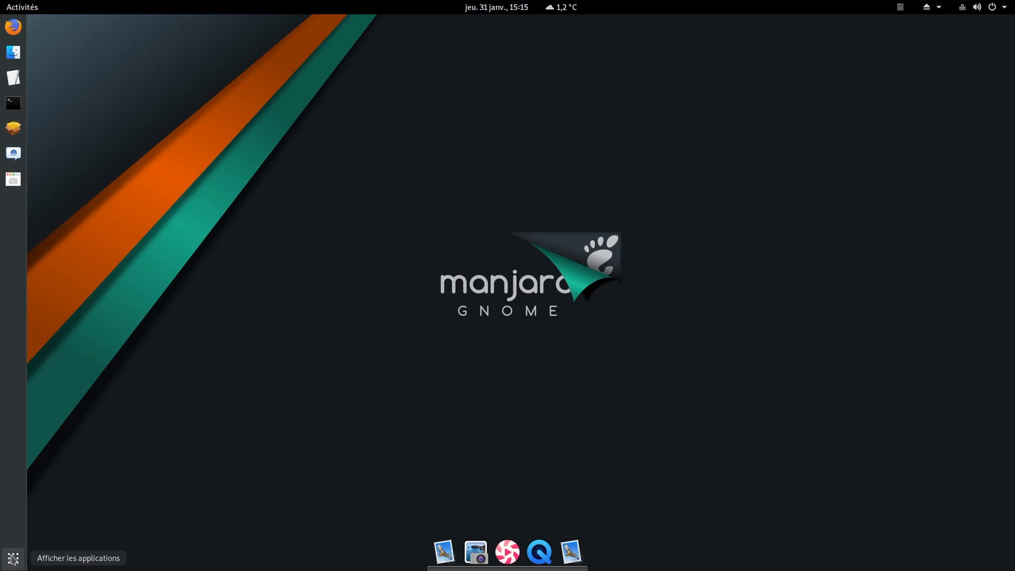
Step: Search the installed applications for "mes", launch Meshmixer and accept its EULA
{"action": "left_click", "coordinate": [13, 558]}
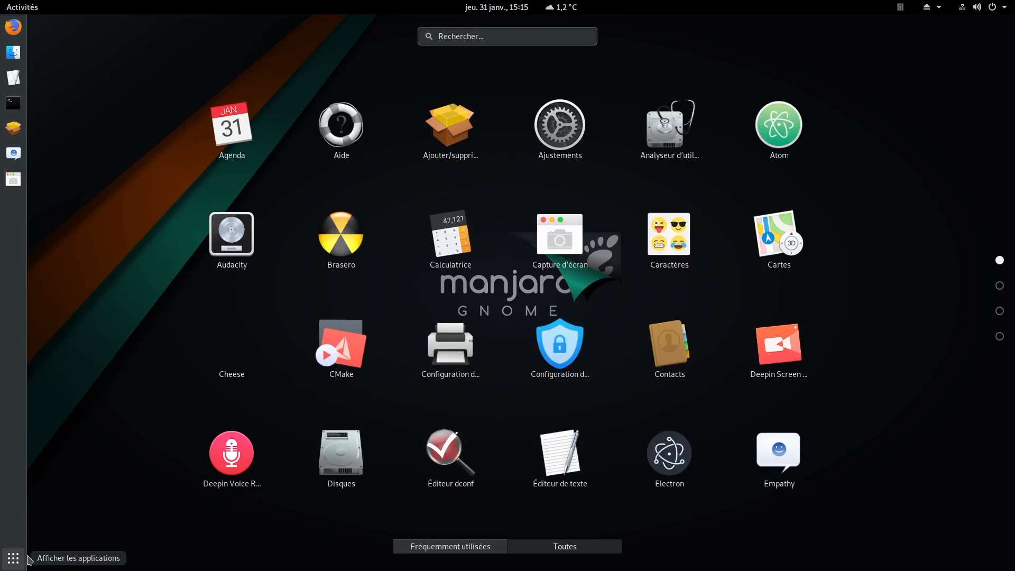
{"action": "type", "text": "mes"}
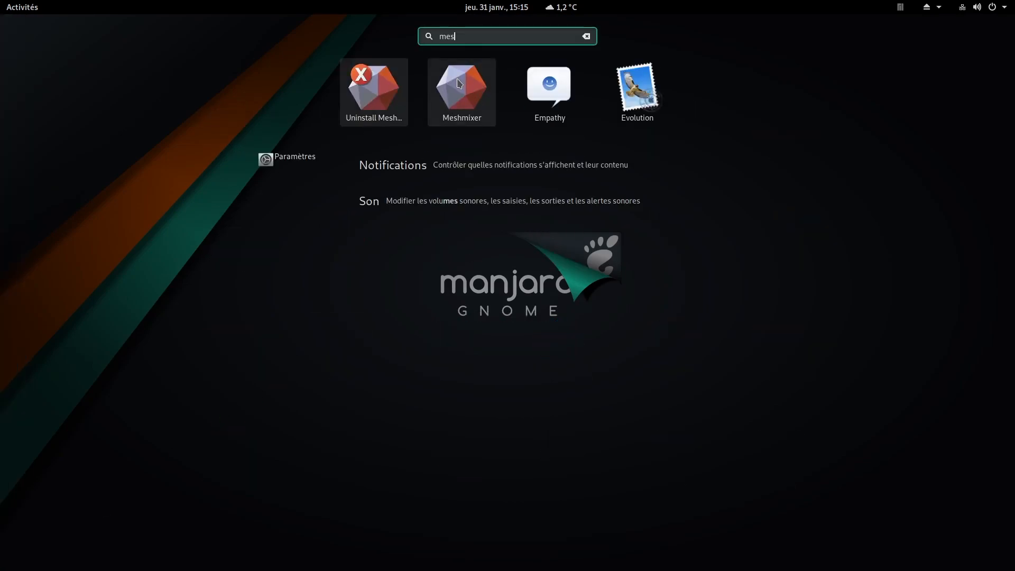
{"action": "left_click", "coordinate": [462, 87]}
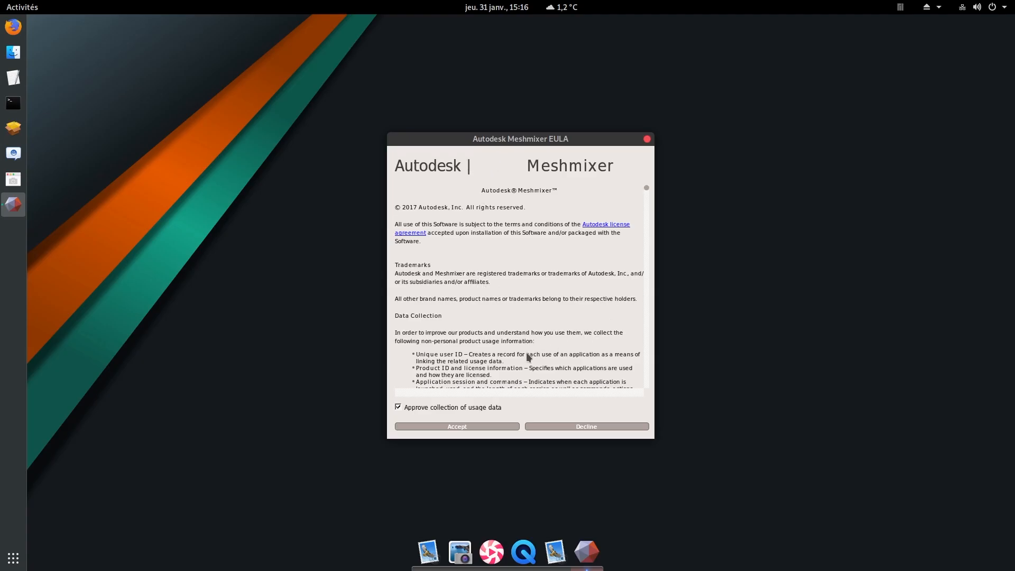
{"action": "left_click", "coordinate": [462, 428]}
{"action": "left_click", "coordinate": [629, 320]}
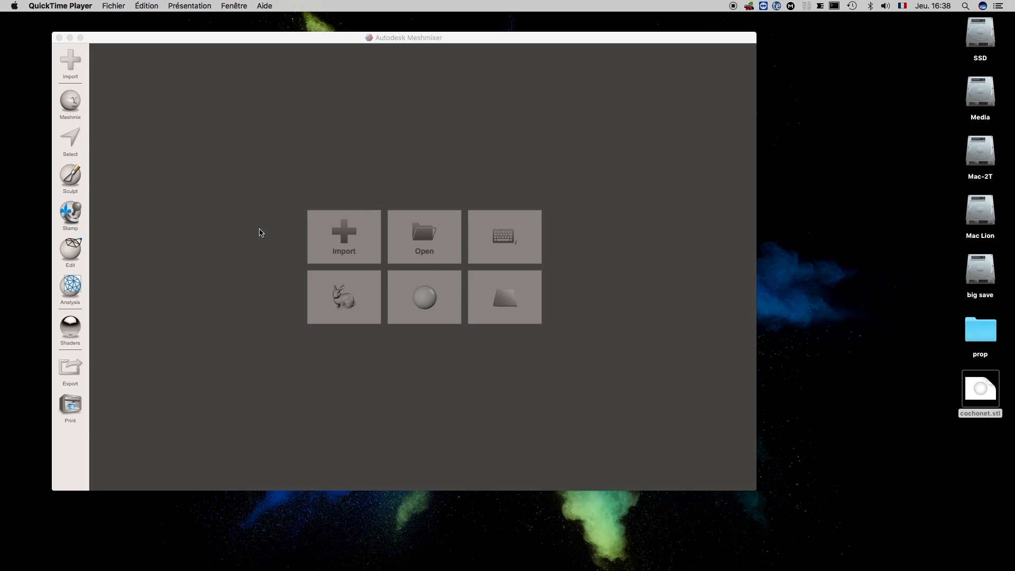
Step: In Meshmixer on the Mac, import cochonet.stl from the Desktop
{"action": "left_click", "coordinate": [342, 233]}
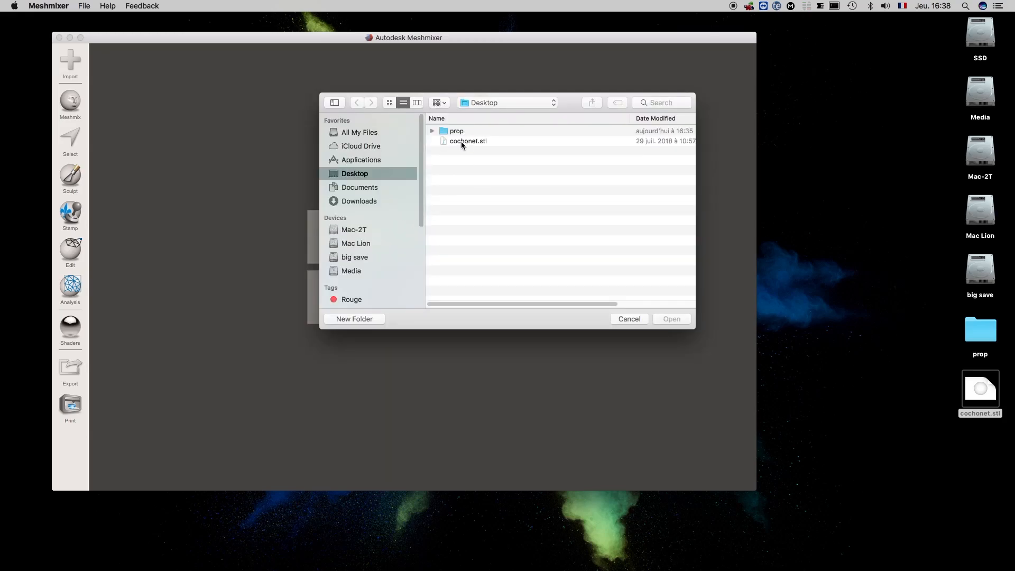
{"action": "left_click", "coordinate": [461, 141]}
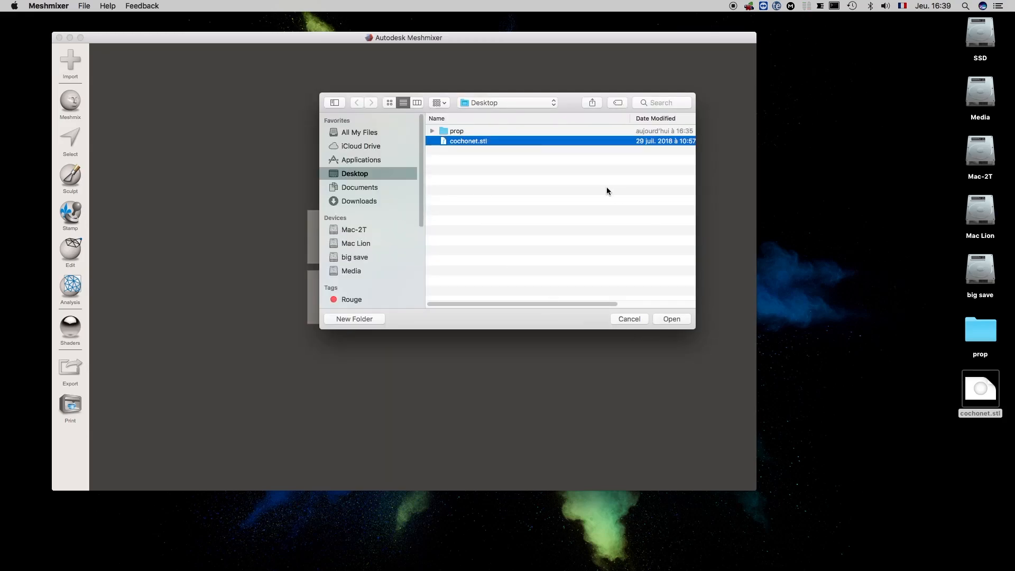
{"action": "left_click", "coordinate": [670, 319]}
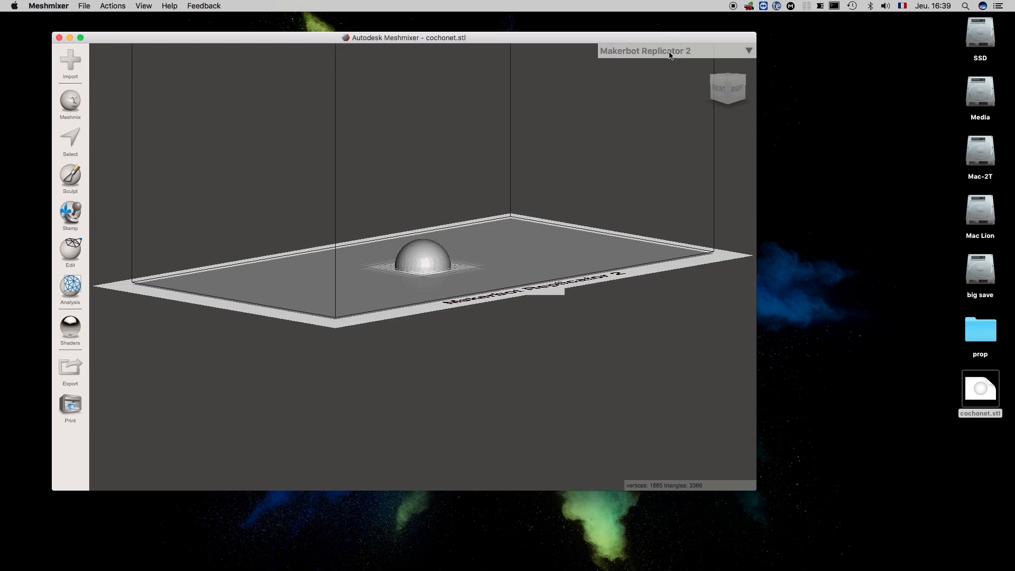
Step: Create a new printer in the printer preferences with manufacturer Alfawise and model U20
{"action": "left_click", "coordinate": [749, 51]}
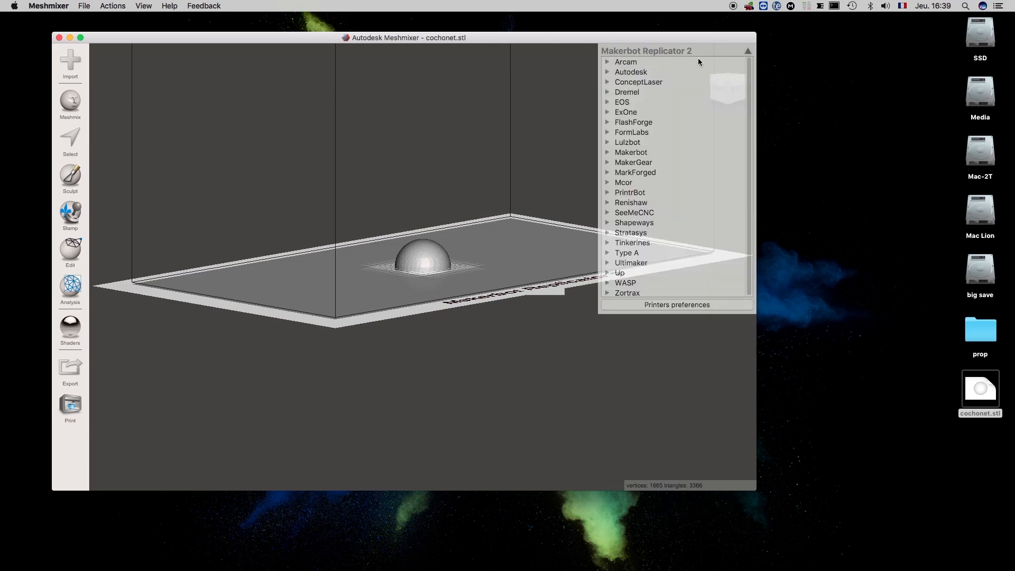
{"action": "left_click", "coordinate": [676, 305]}
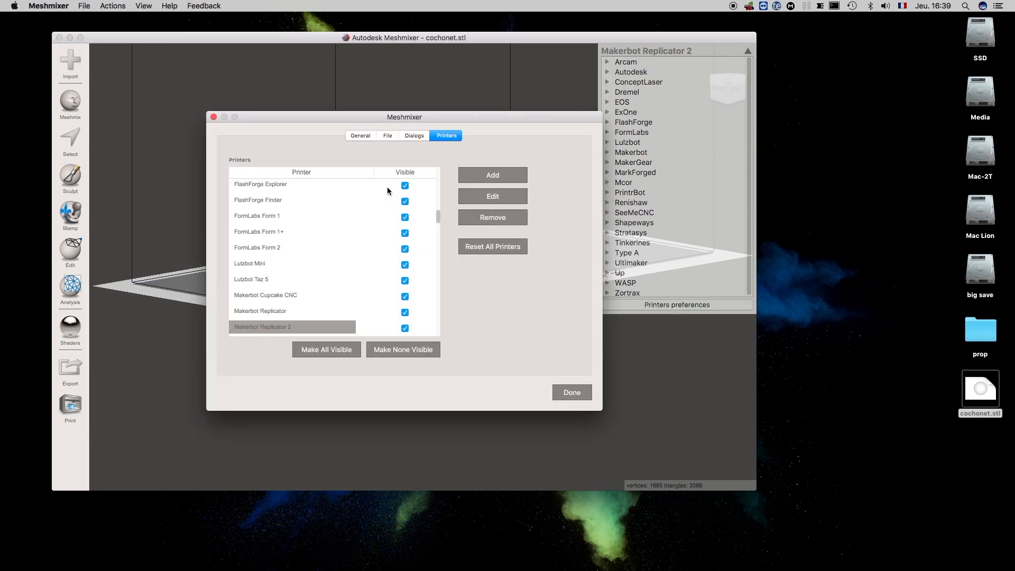
{"action": "left_click", "coordinate": [497, 177]}
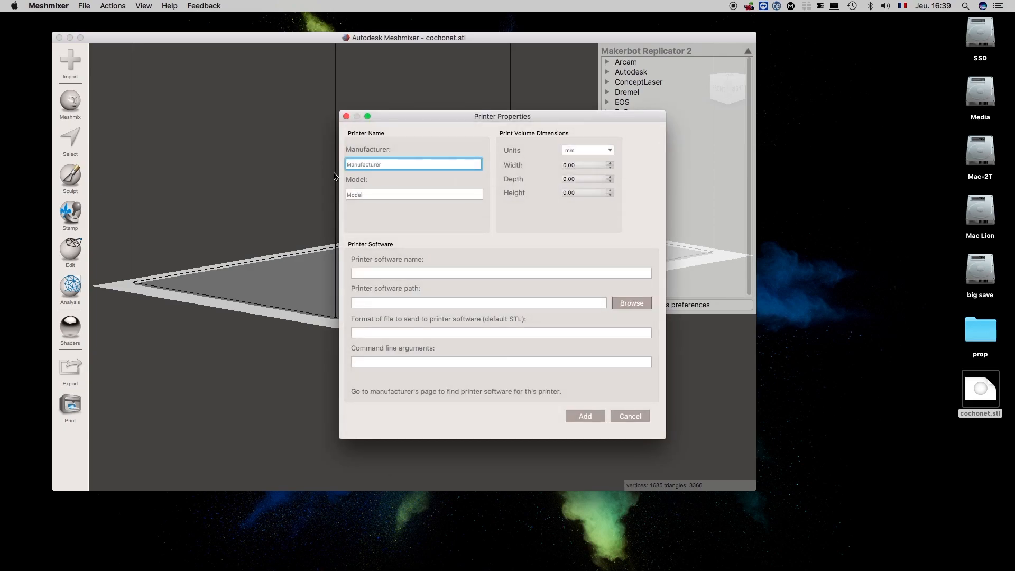
{"action": "type", "text": "Alfawise"}
{"action": "left_click", "coordinate": [372, 195]}
{"action": "type", "text": "U20"}
Step: Set the printer's print volume to 300 mm width, 300 mm depth and 400 mm height, and add the printer
{"action": "left_click", "coordinate": [555, 166]}
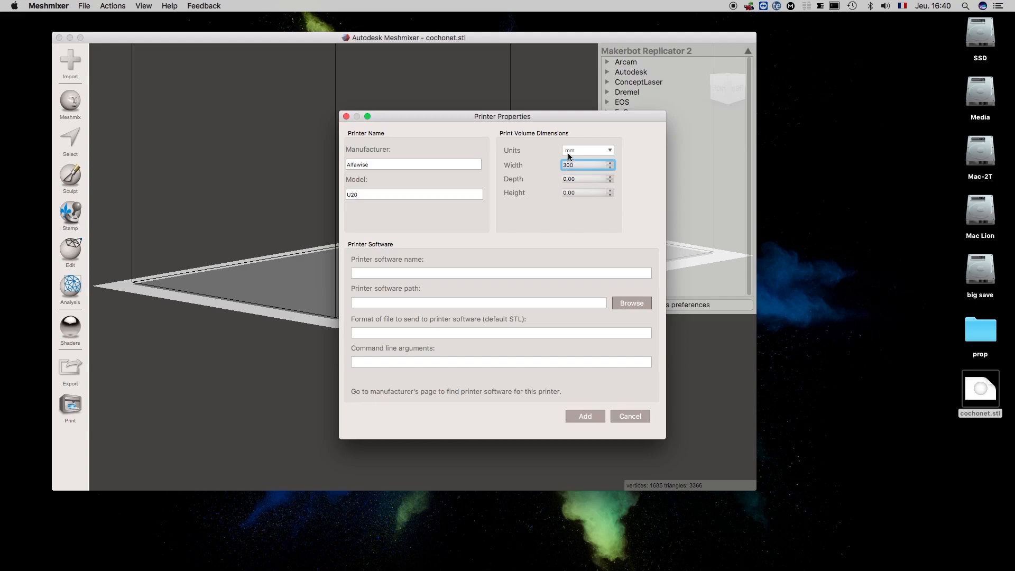
{"action": "left_click", "coordinate": [571, 180]}
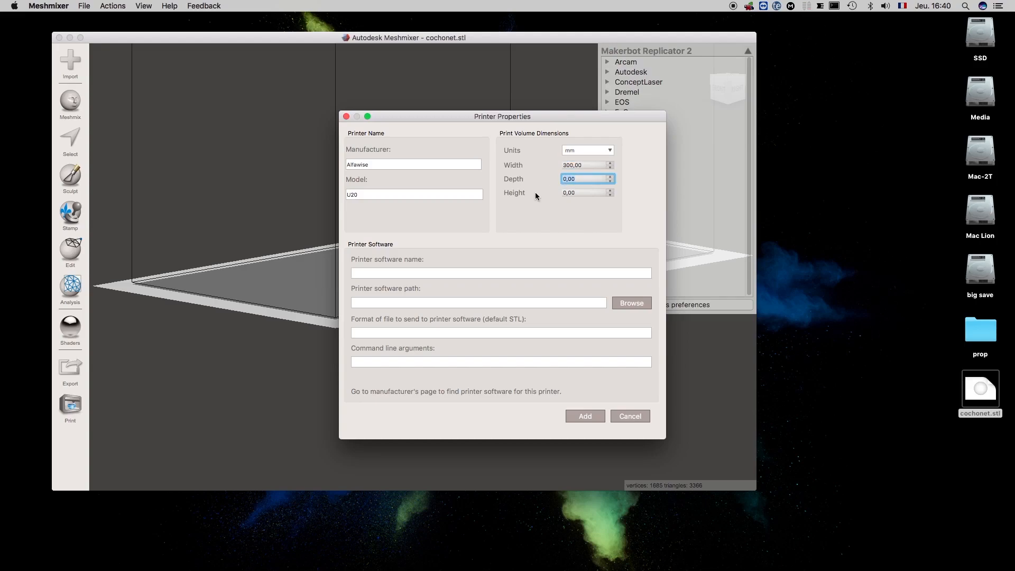
{"action": "type", "text": "300"}
{"action": "left_click", "coordinate": [579, 193]}
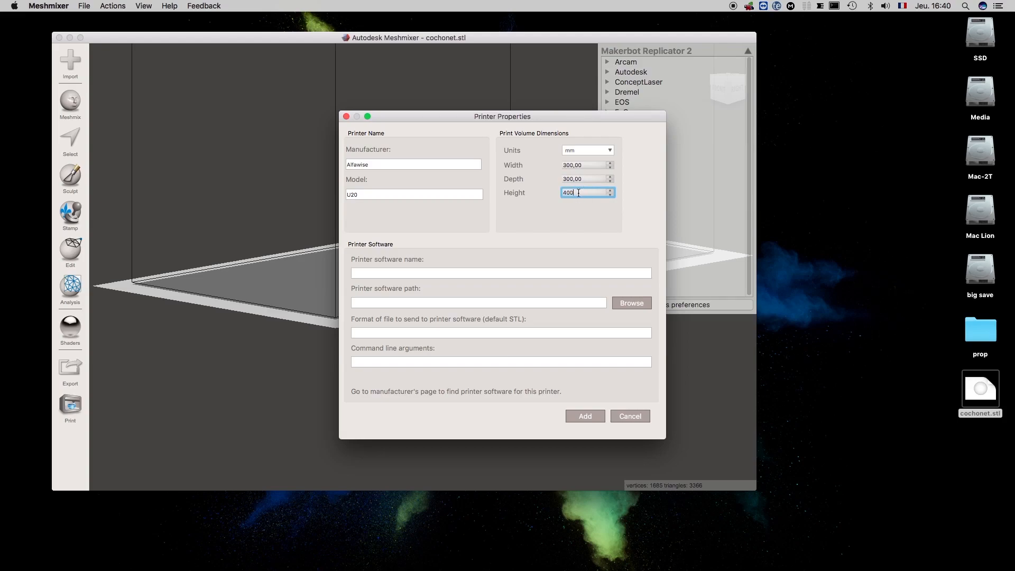
{"action": "left_click", "coordinate": [586, 417]}
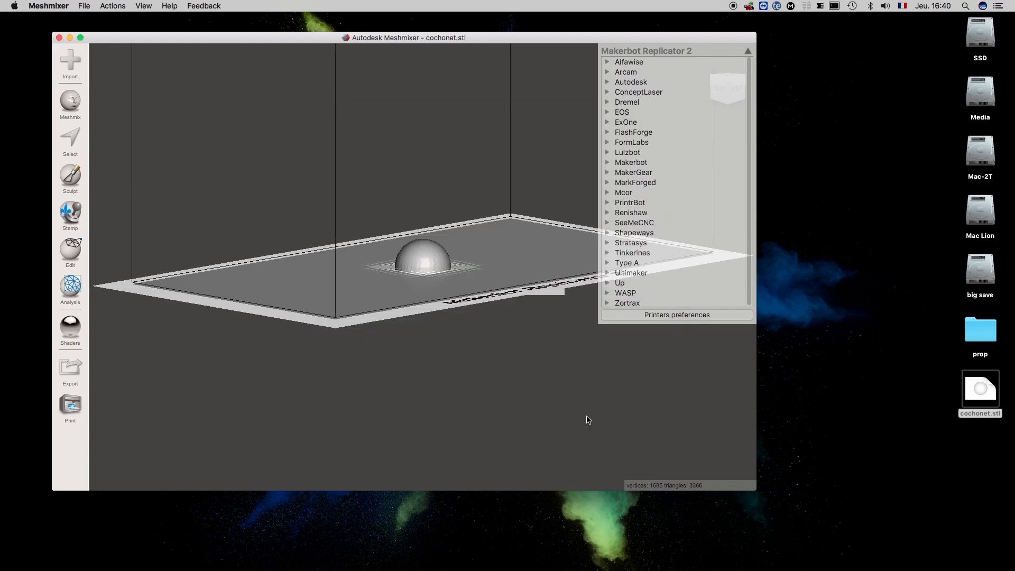
Step: Select the Alfawise U20 as the active printer
{"action": "left_click", "coordinate": [620, 65]}
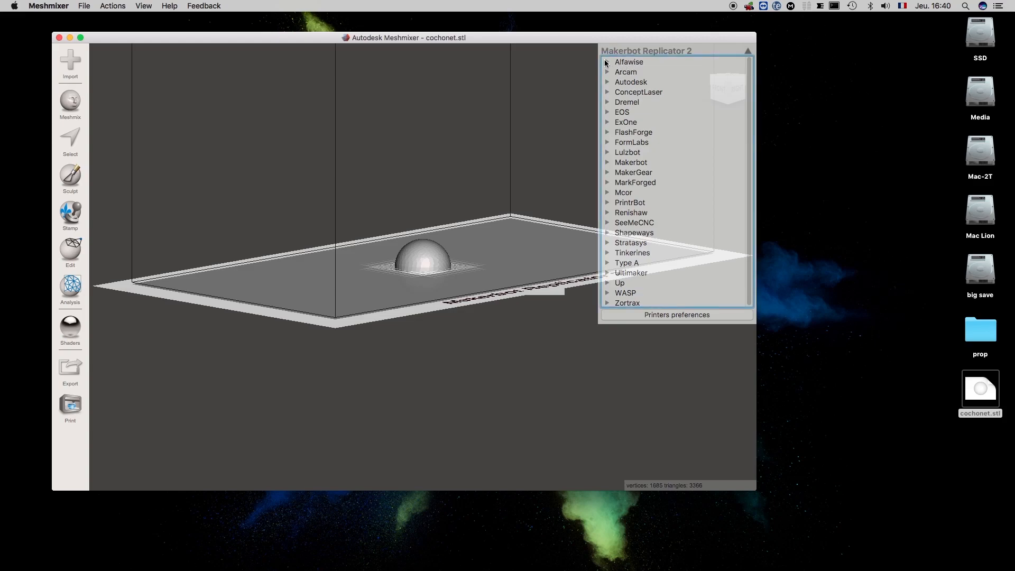
{"action": "left_click", "coordinate": [606, 63]}
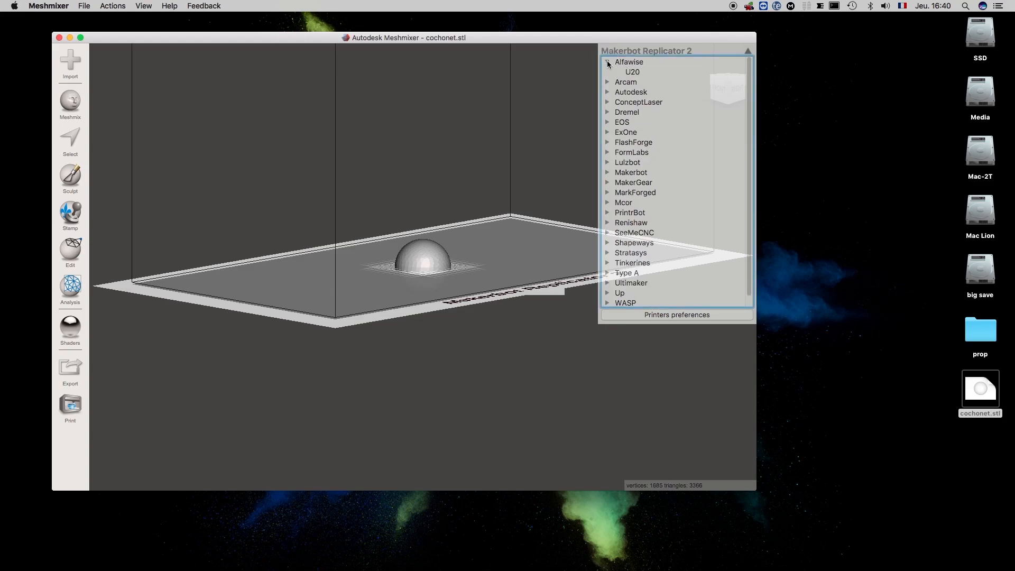
{"action": "left_click", "coordinate": [633, 72]}
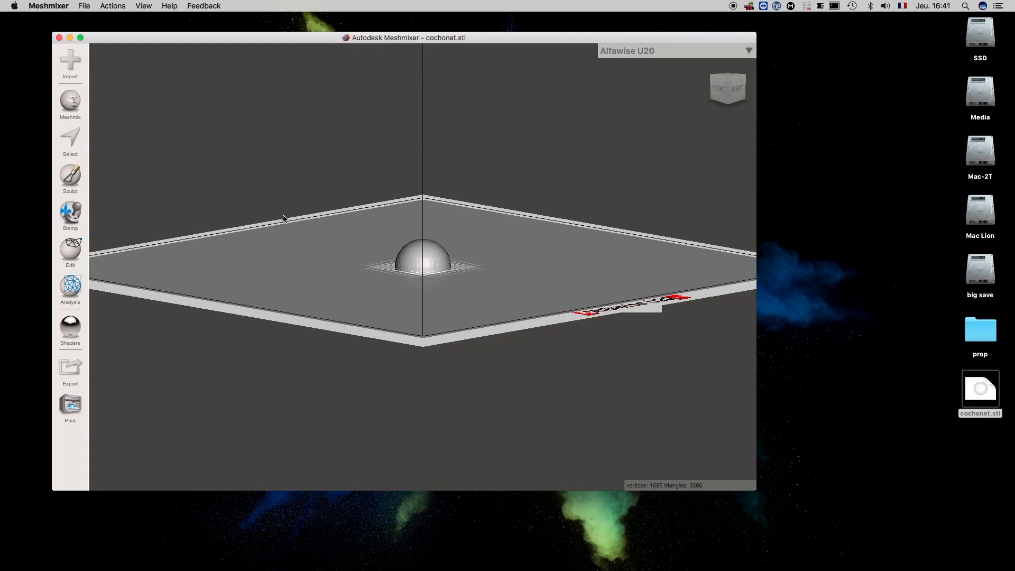
Step: Transform the sphere by translating it 26 mm upward along Y, and accept the change
{"action": "left_click", "coordinate": [73, 254]}
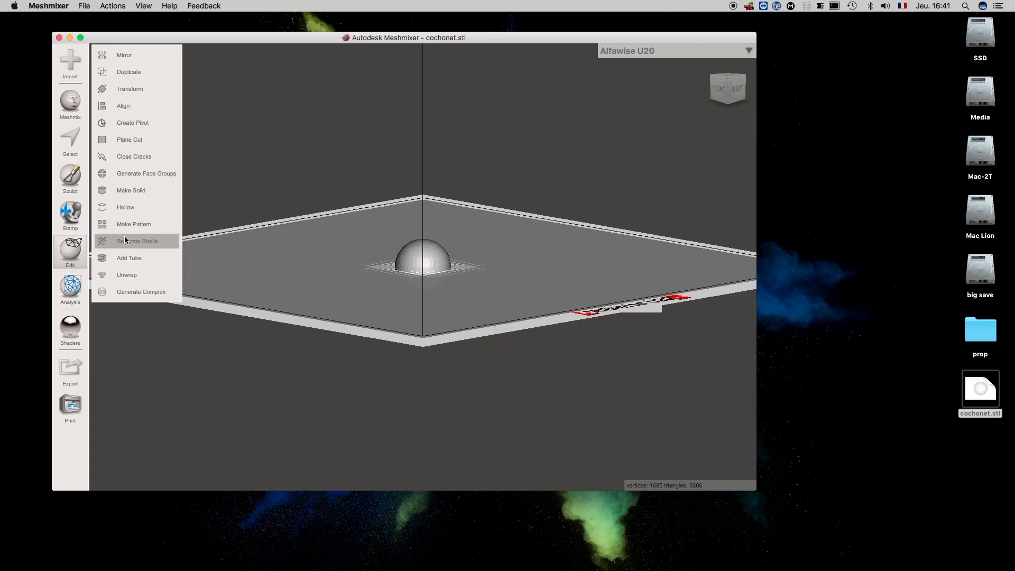
{"action": "left_click", "coordinate": [141, 93]}
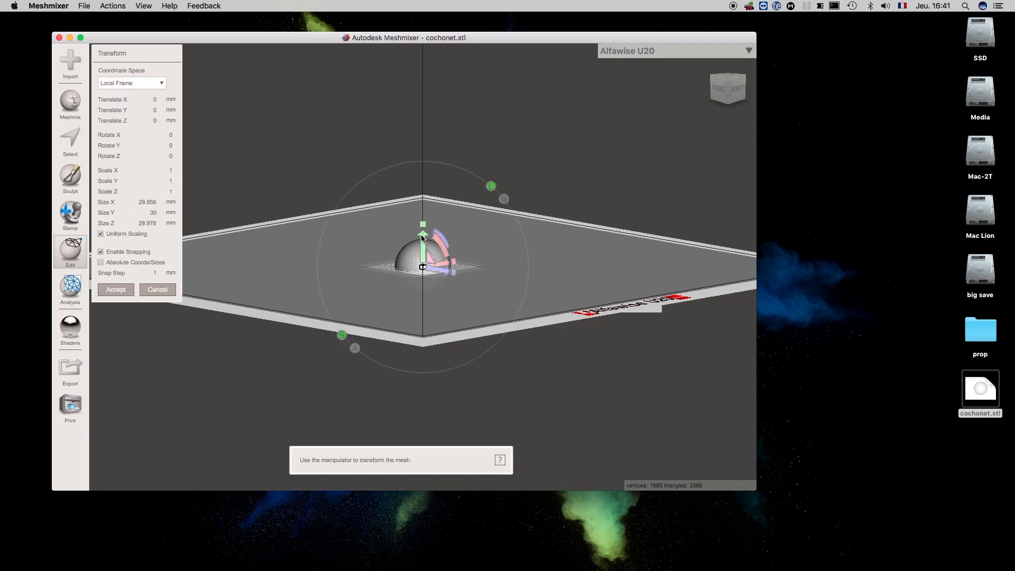
{"action": "left_click_drag", "start_coordinate": [423, 236], "coordinate": [430, 188]}
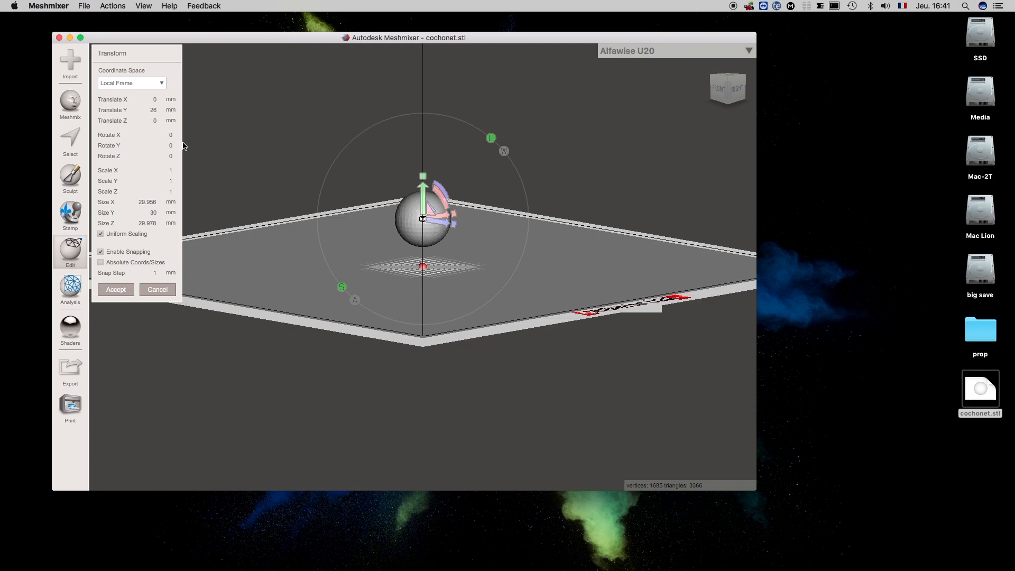
{"action": "left_click", "coordinate": [116, 289]}
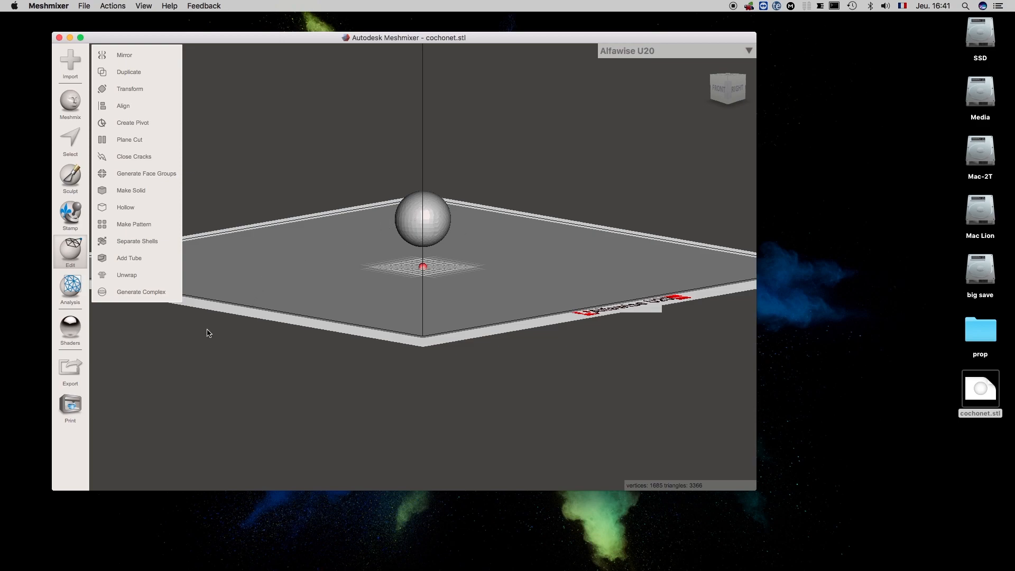
Step: Try generating overhang supports for the sphere with an angle threshold of about 82.83, and remove them
{"action": "left_click", "coordinate": [72, 290]}
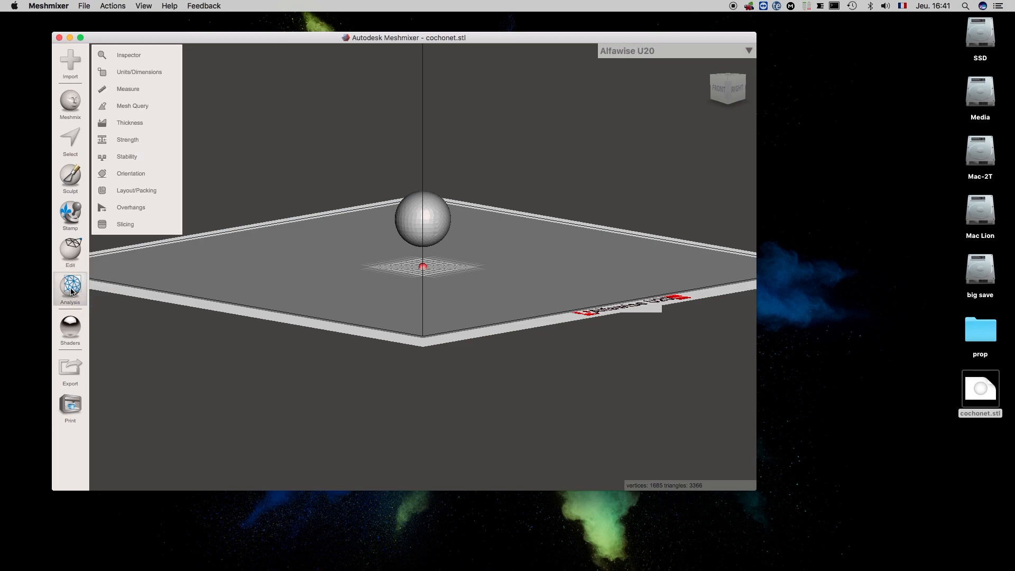
{"action": "left_click", "coordinate": [153, 208]}
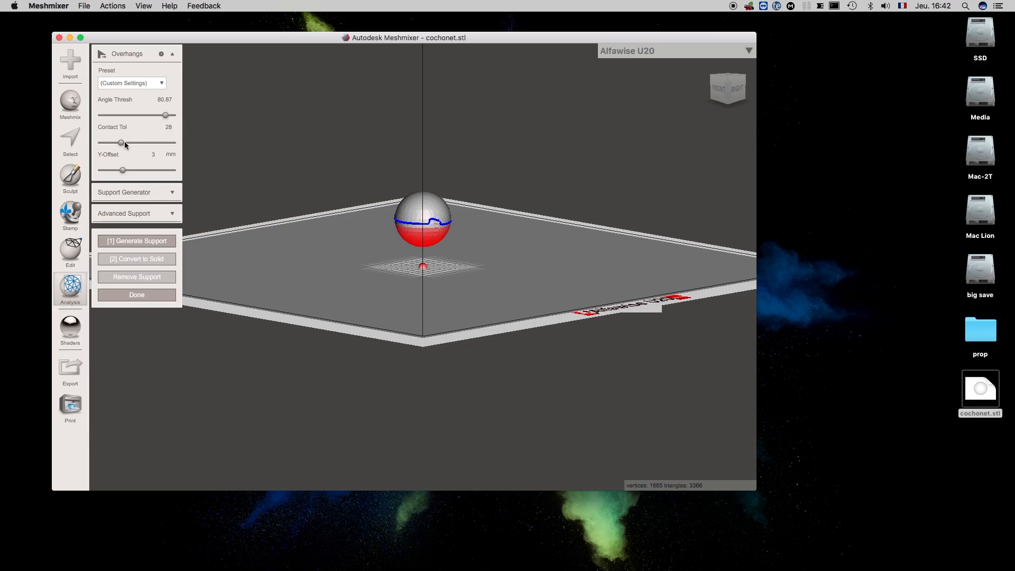
{"action": "mouse_move", "coordinate": [166, 115]}
{"action": "left_mouse_down"}
{"action": "mouse_move", "coordinate": [121, 117]}
{"action": "mouse_move", "coordinate": [190, 118]}
{"action": "mouse_move", "coordinate": [128, 122]}
{"action": "mouse_move", "coordinate": [166, 127]}
{"action": "mouse_move", "coordinate": [153, 120]}
{"action": "mouse_move", "coordinate": [167, 119]}
{"action": "left_mouse_up"}
{"action": "left_click", "coordinate": [154, 242]}
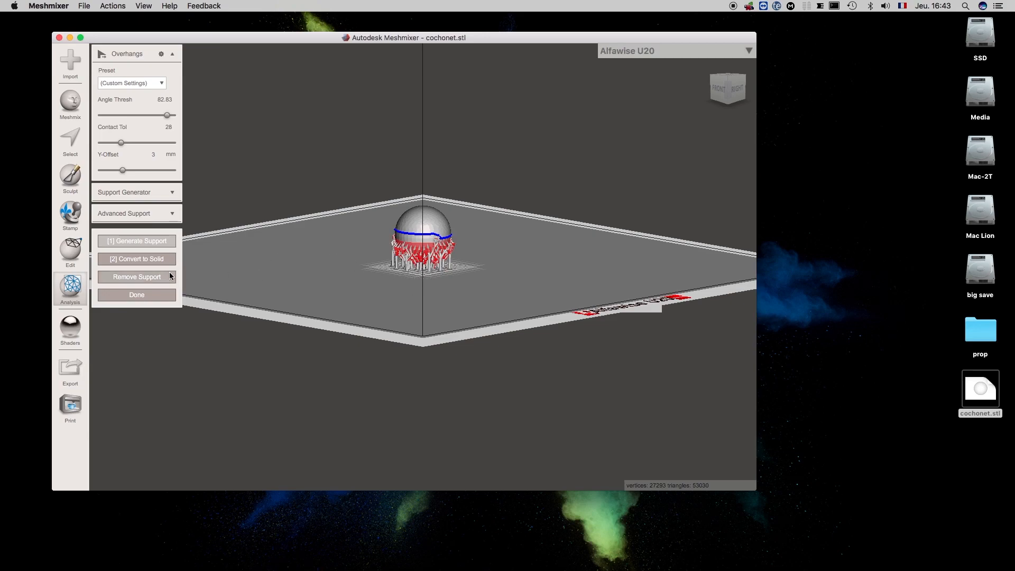
{"action": "left_click", "coordinate": [137, 277]}
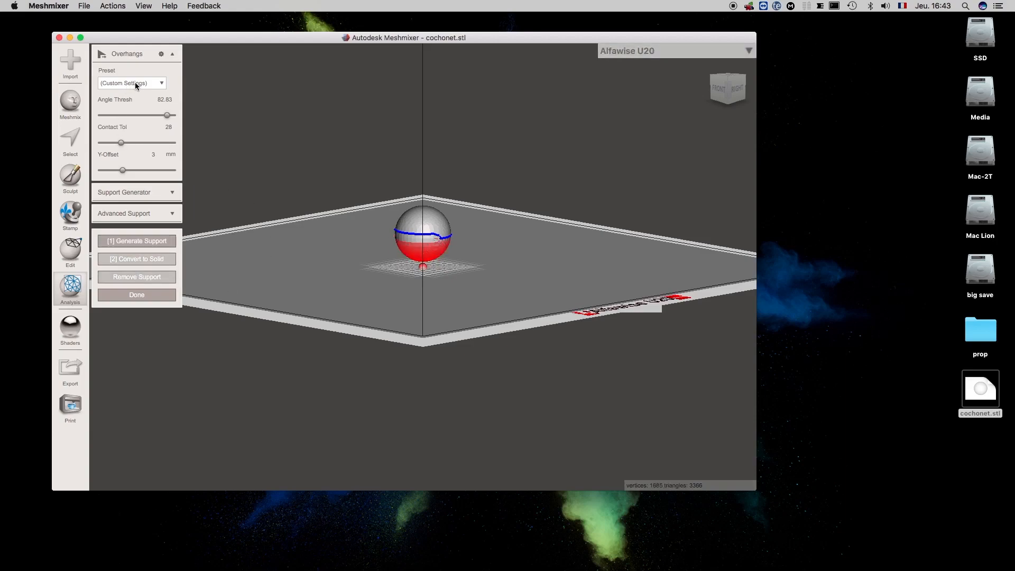
Step: Change the overhang preset and generate supports with an angle threshold of 35, contact tolerance 0 and Y-offset 0 mm
{"action": "left_click", "coordinate": [163, 86]}
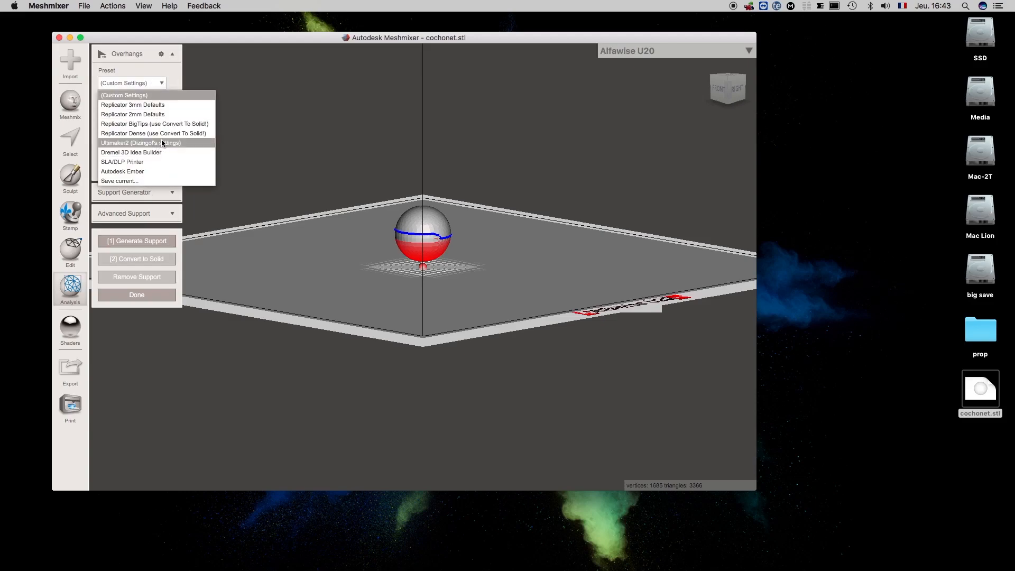
{"action": "left_click", "coordinate": [164, 106]}
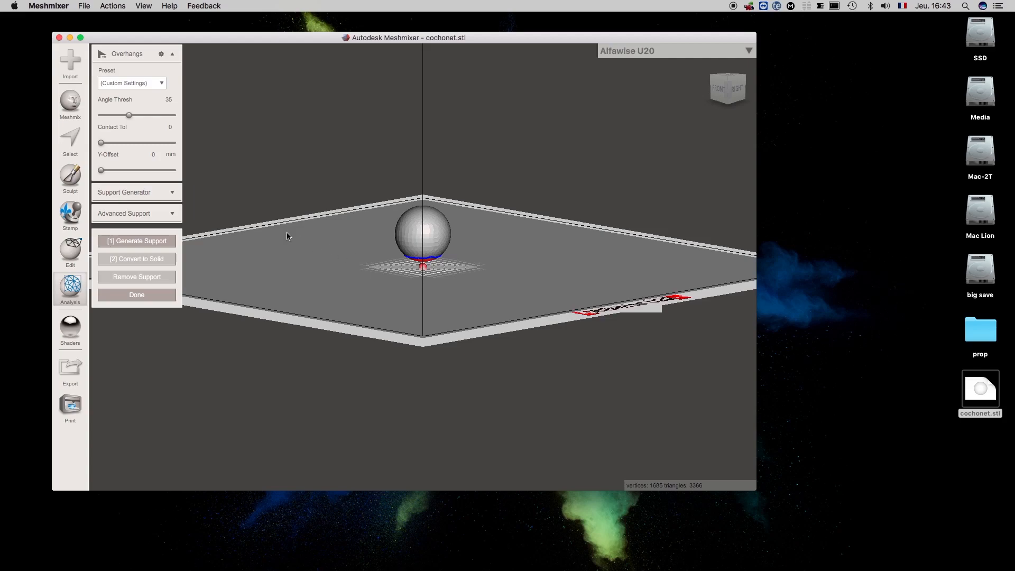
{"action": "left_click", "coordinate": [144, 241]}
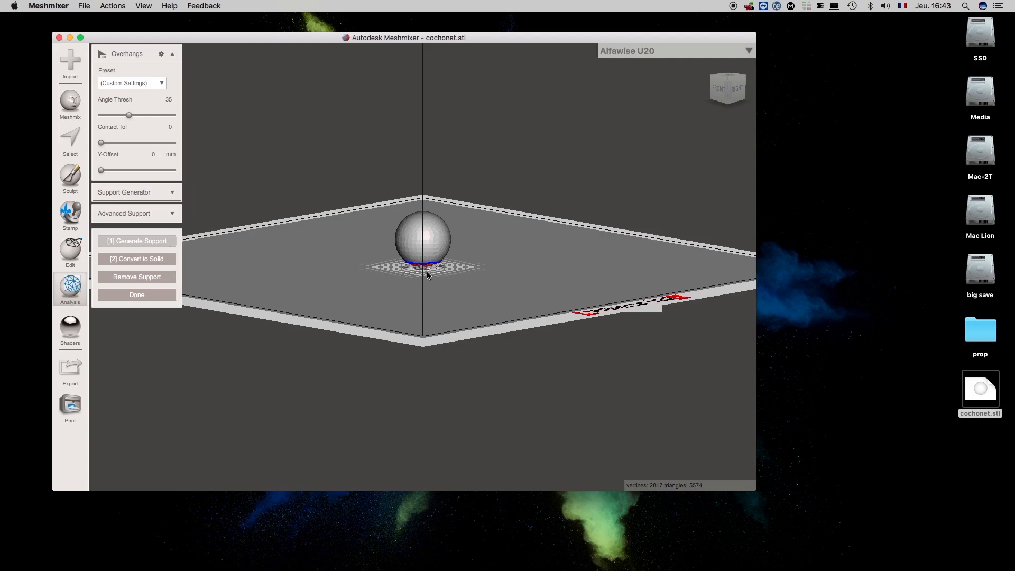
Step: Try supports generated with the Ultimaker2 (Dizingof's settings) preset, and remove them
{"action": "left_click", "coordinate": [162, 85]}
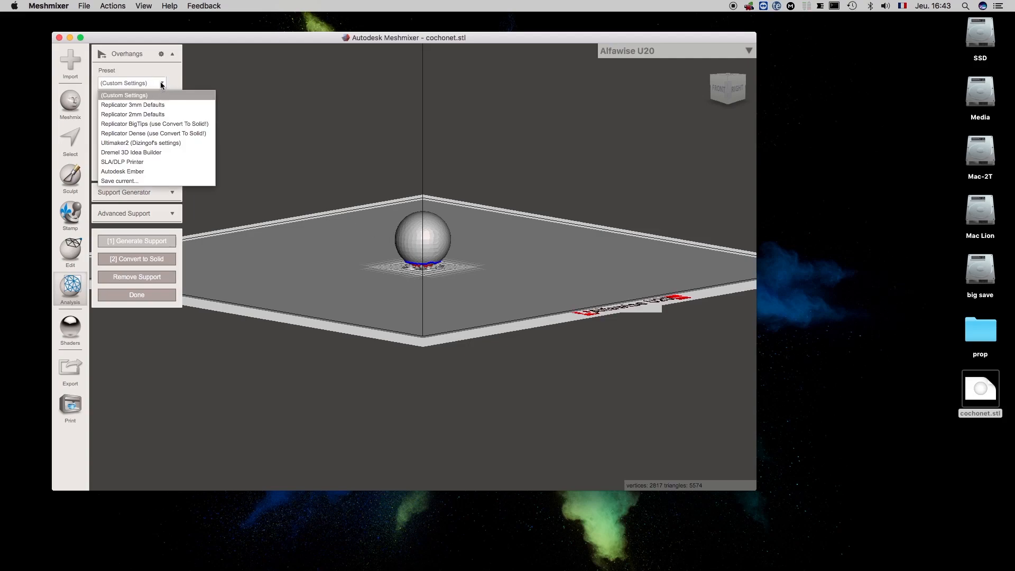
{"action": "left_click", "coordinate": [170, 143]}
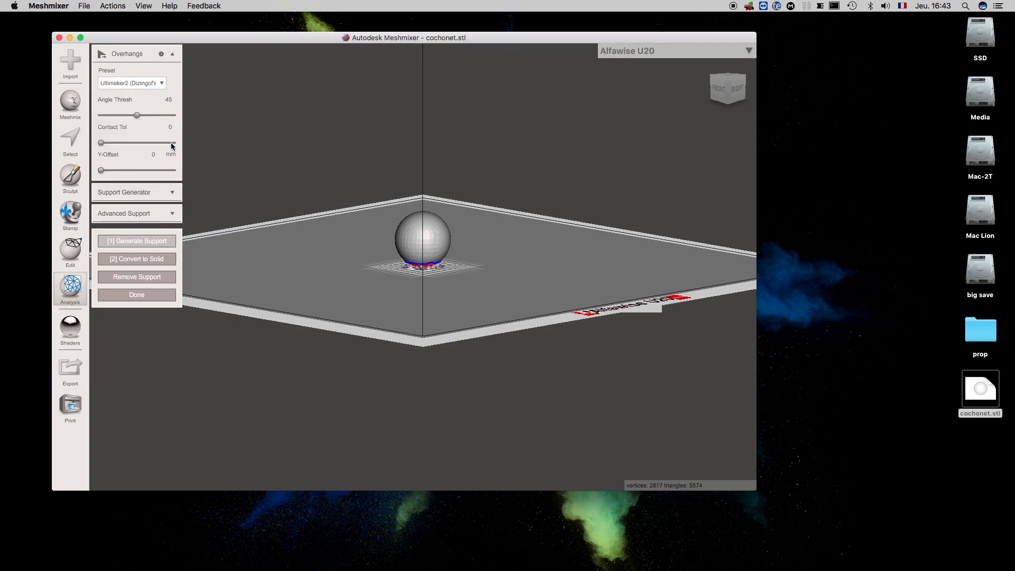
{"action": "left_click", "coordinate": [136, 278]}
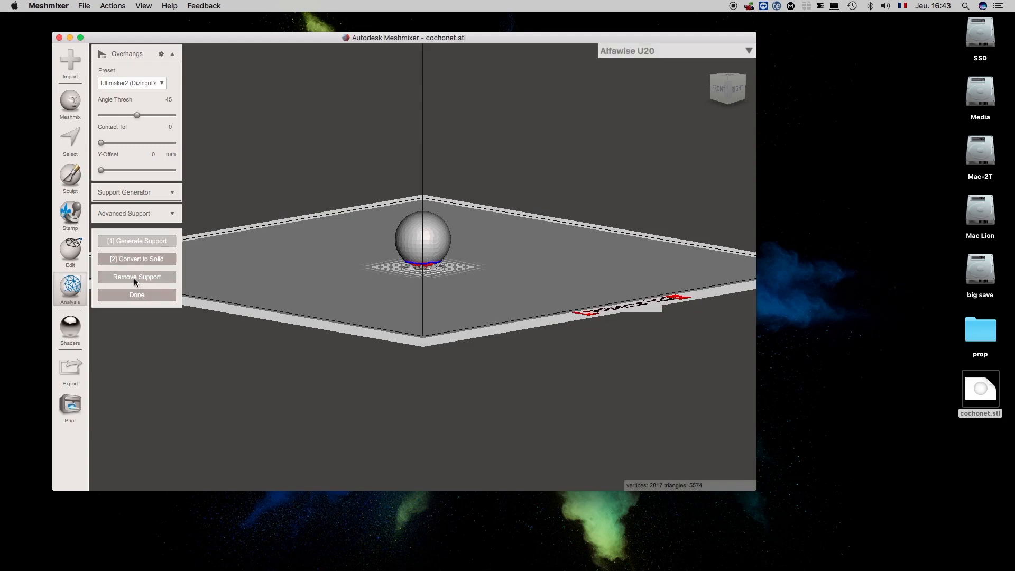
{"action": "left_click", "coordinate": [136, 240]}
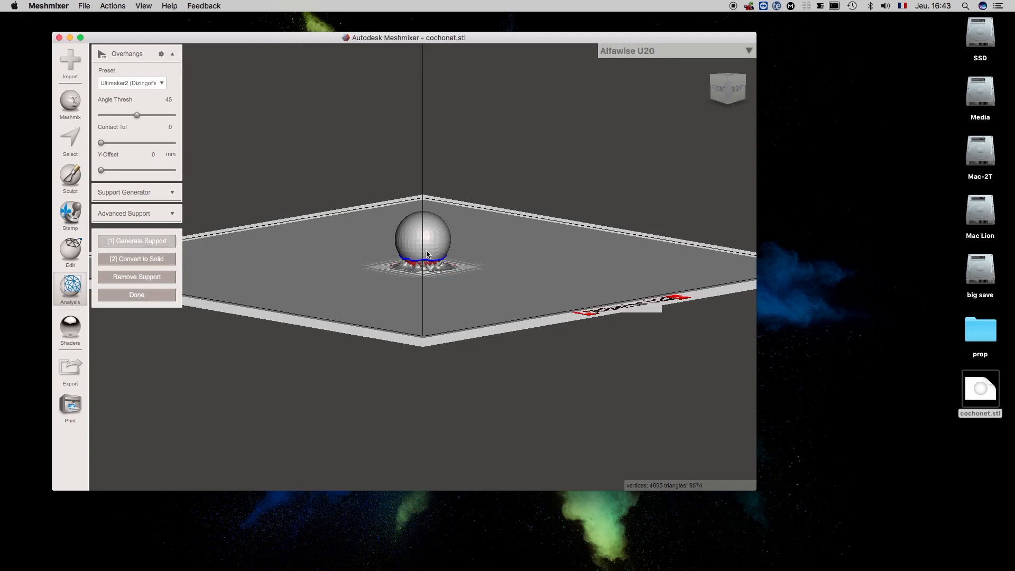
{"action": "left_click", "coordinate": [416, 277]}
{"action": "right_click_drag", "start_coordinate": [393, 286], "coordinate": [128, 275]}
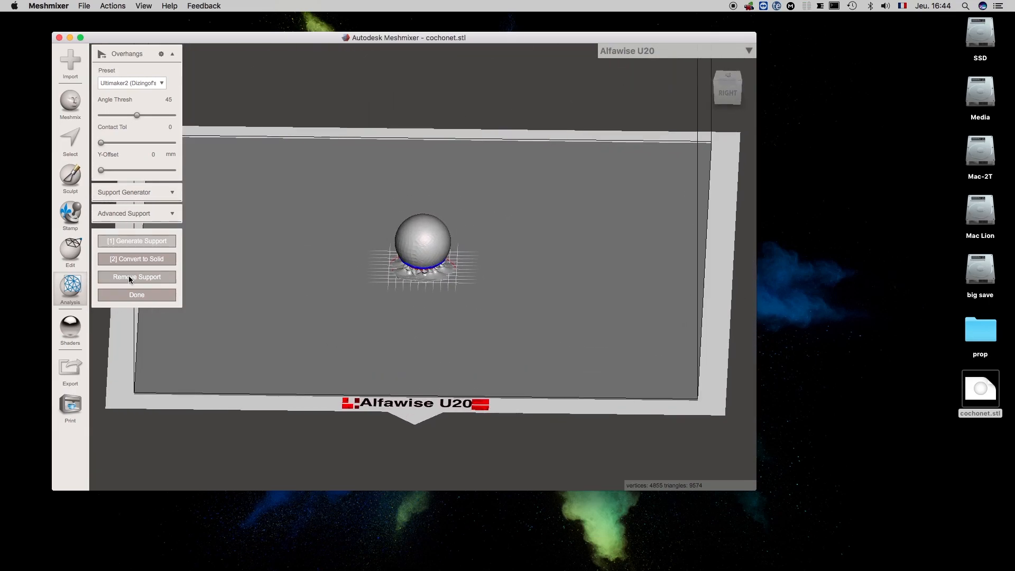
{"action": "left_click", "coordinate": [128, 276]}
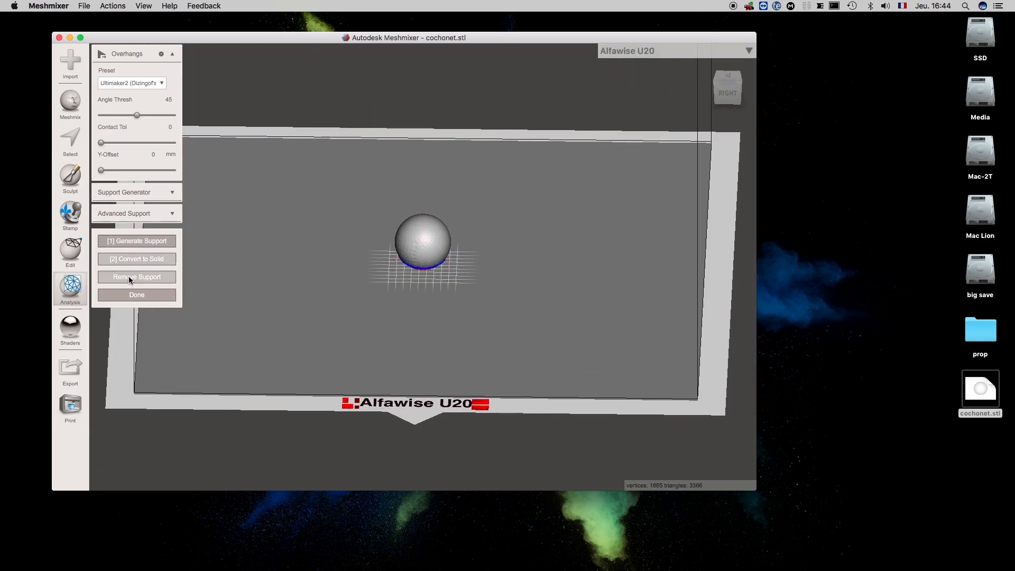
Step: Generate supports under the sphere with the Autodesk Ember preset, using density 60 and a 1.5 mm post diameter
{"action": "left_click", "coordinate": [148, 84]}
{"action": "left_click", "coordinate": [141, 91]}
{"action": "left_click", "coordinate": [172, 193]}
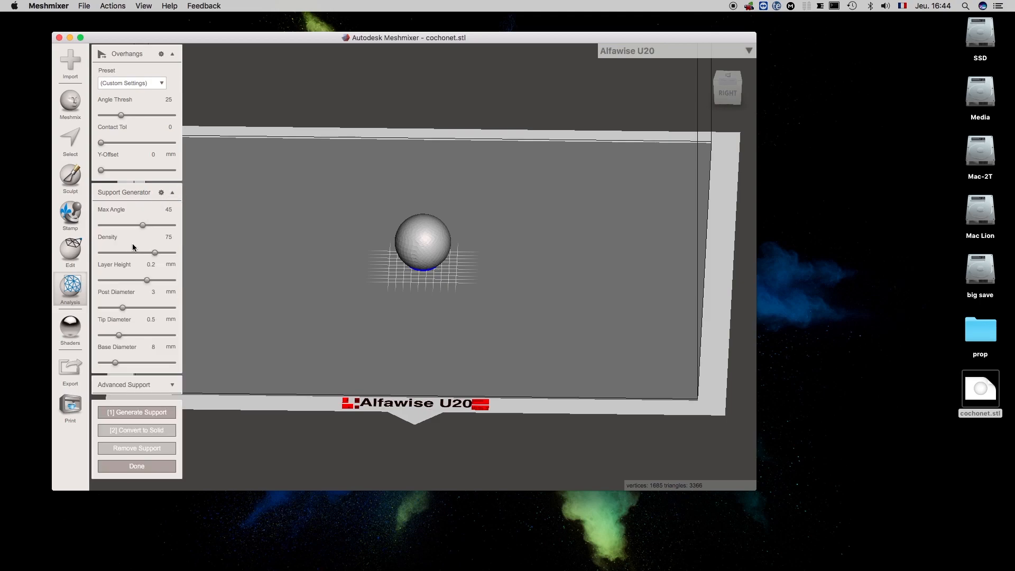
{"action": "left_click_drag", "start_coordinate": [154, 253], "coordinate": [125, 252]}
{"action": "left_click_drag", "start_coordinate": [122, 306], "coordinate": [161, 308]}
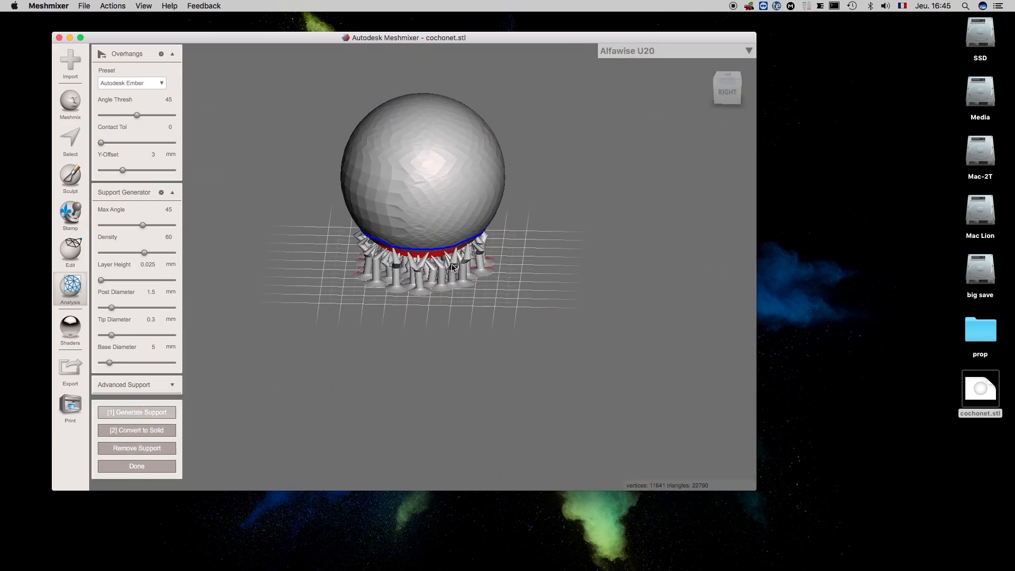
Step: Convert the generated supports to a solid as a new object, and finish the overhangs analysis
{"action": "scroll", "coordinate": [452, 264], "scroll_direction": "up", "scroll_amount": 5}
{"action": "right_click_drag", "start_coordinate": [406, 364], "coordinate": [450, 327]}
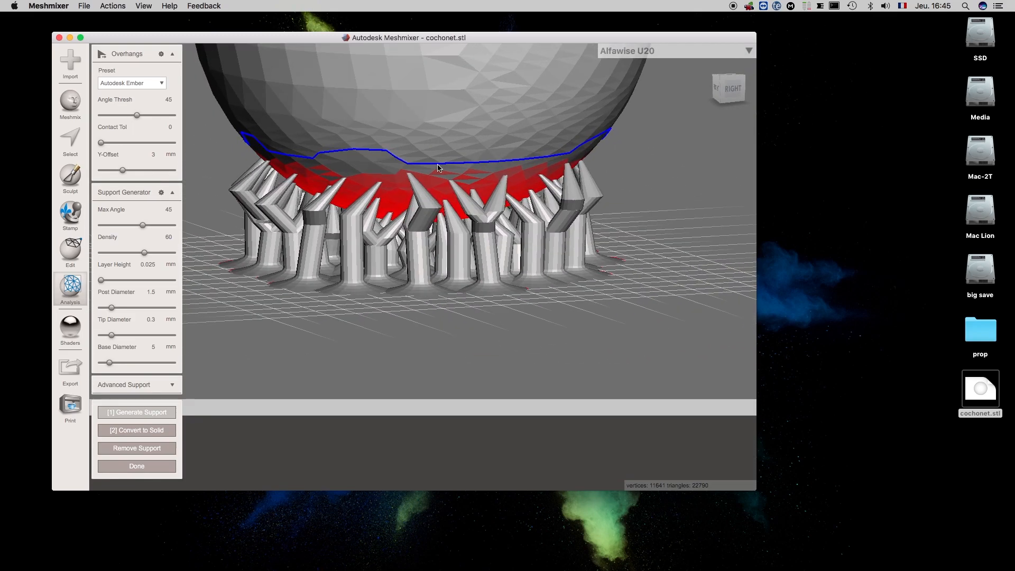
{"action": "right_click_drag", "start_coordinate": [361, 300], "coordinate": [398, 307]}
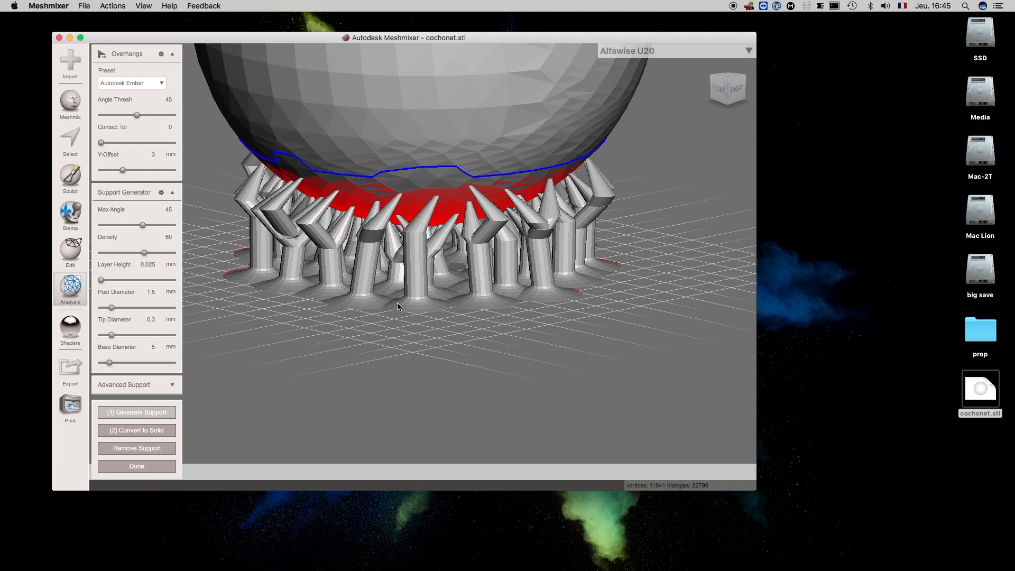
{"action": "left_click", "coordinate": [137, 430]}
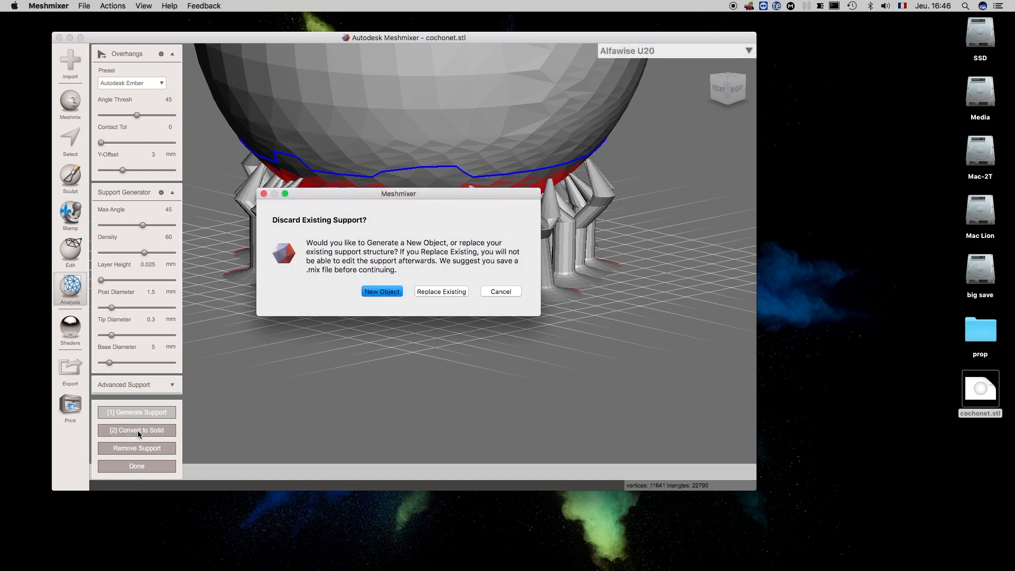
{"action": "left_click", "coordinate": [382, 292]}
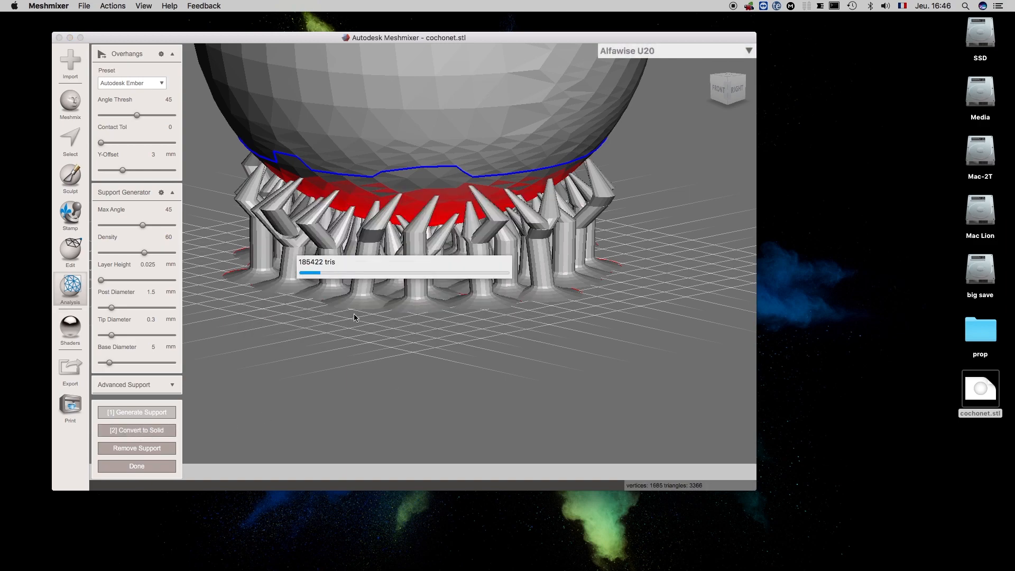
{"action": "left_click", "coordinate": [126, 467]}
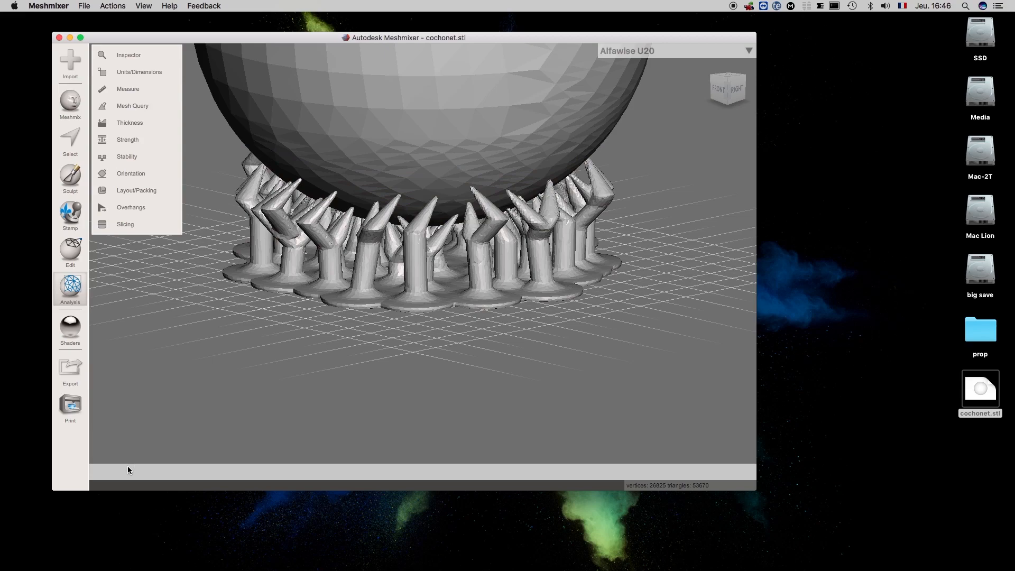
Step: Export the supported sphere to the Desktop as test in STL Binary Format
{"action": "scroll", "coordinate": [347, 246], "scroll_direction": "down", "scroll_amount": 10}
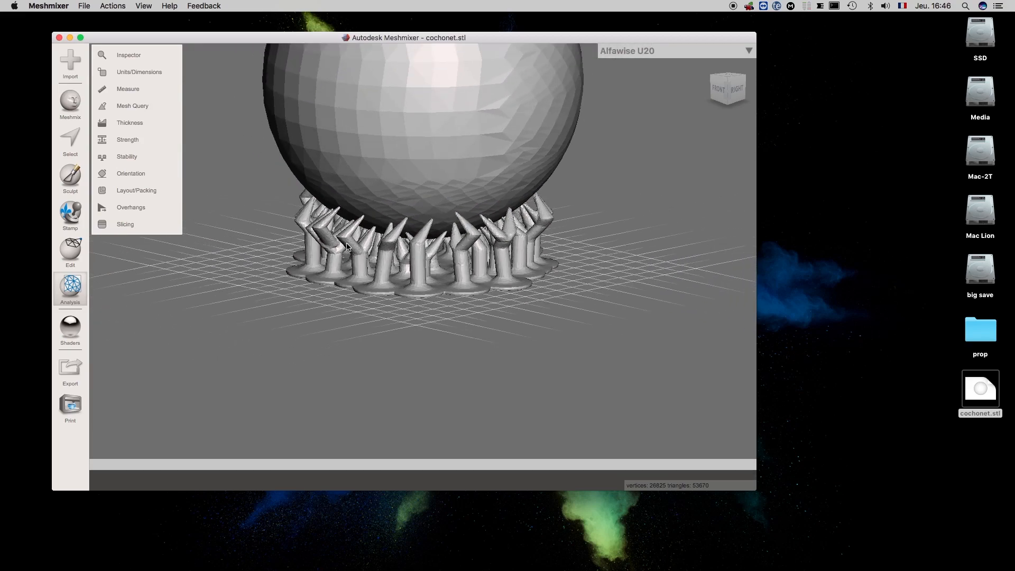
{"action": "left_click", "coordinate": [70, 369]}
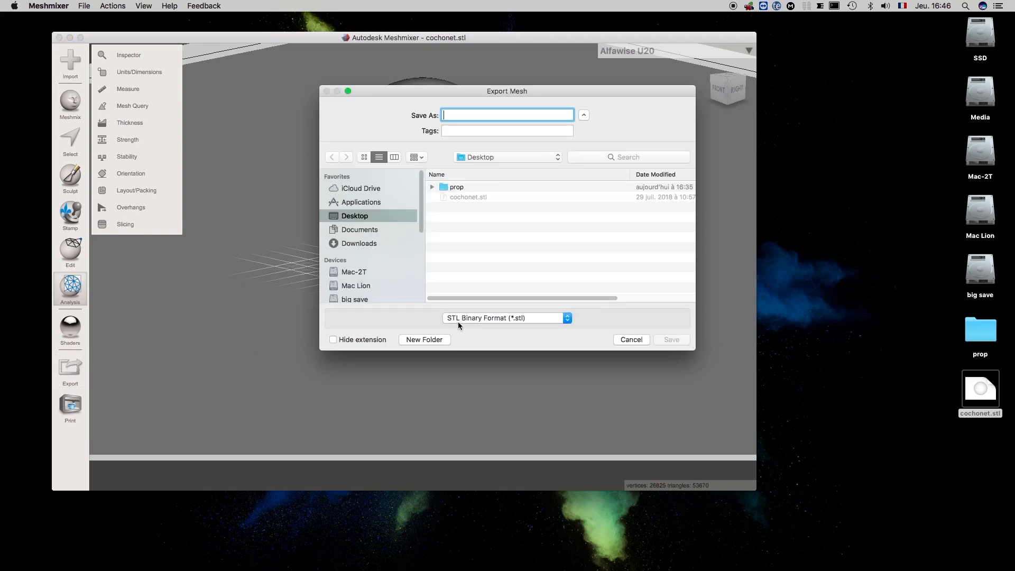
{"action": "left_click", "coordinate": [540, 316]}
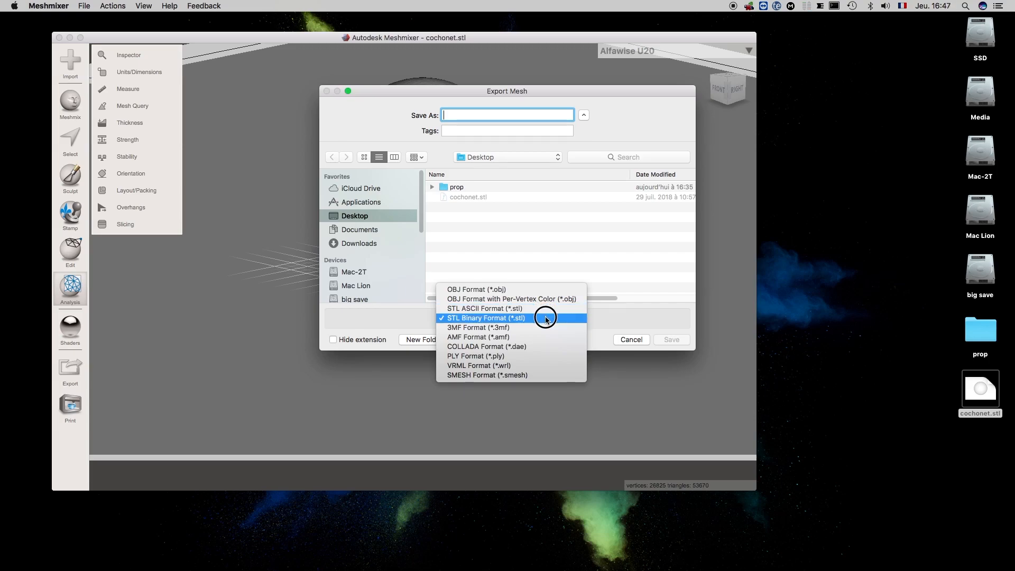
{"action": "left_click", "coordinate": [546, 320]}
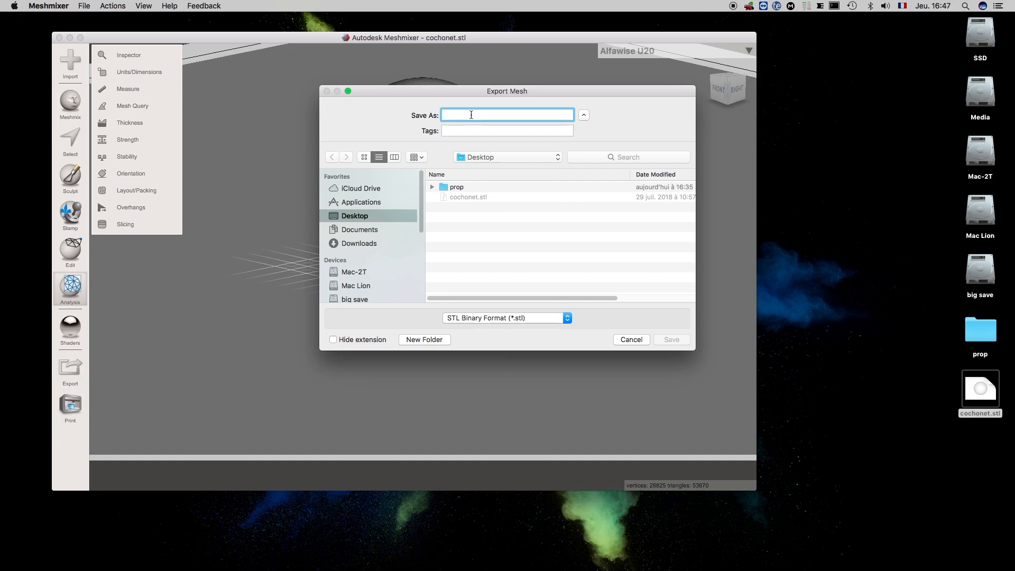
{"action": "type", "text": "test"}
{"action": "left_click", "coordinate": [671, 340]}
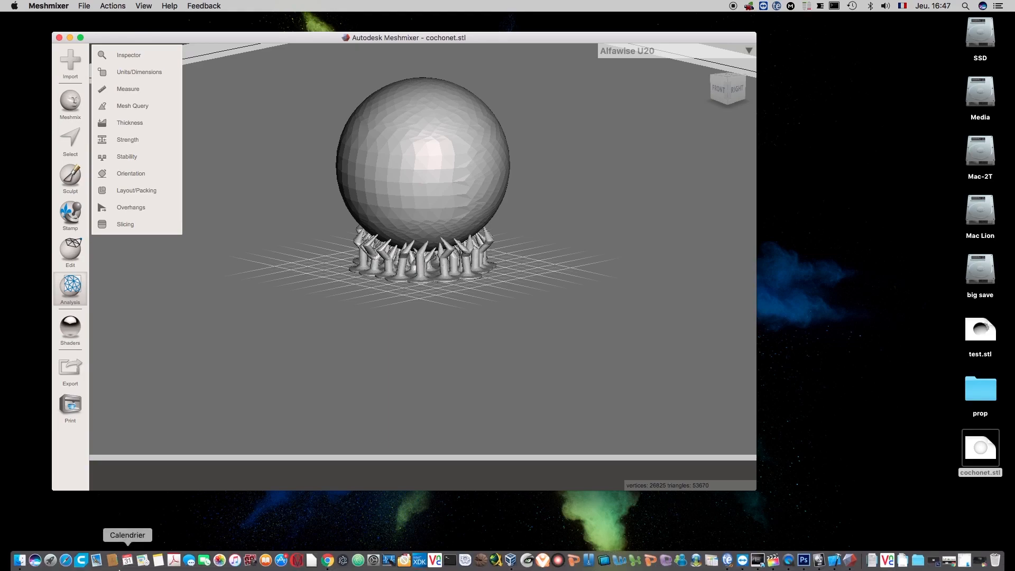
Step: Switch to Ultimaker Cura and open test.stl from the Desktop
{"action": "left_click", "coordinate": [81, 561]}
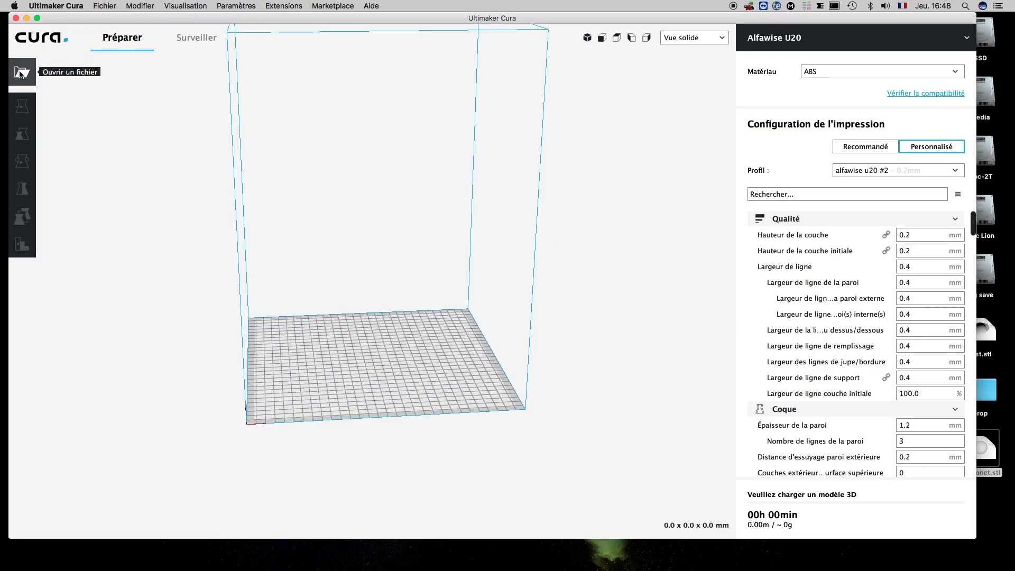
{"action": "left_click", "coordinate": [21, 73]}
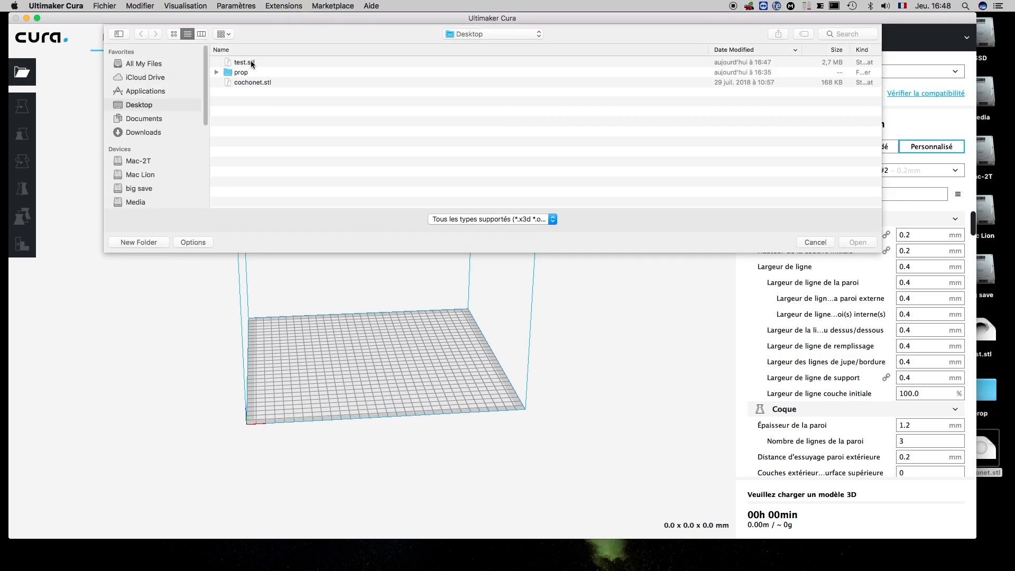
{"action": "left_click", "coordinate": [249, 62]}
{"action": "left_click", "coordinate": [857, 242]}
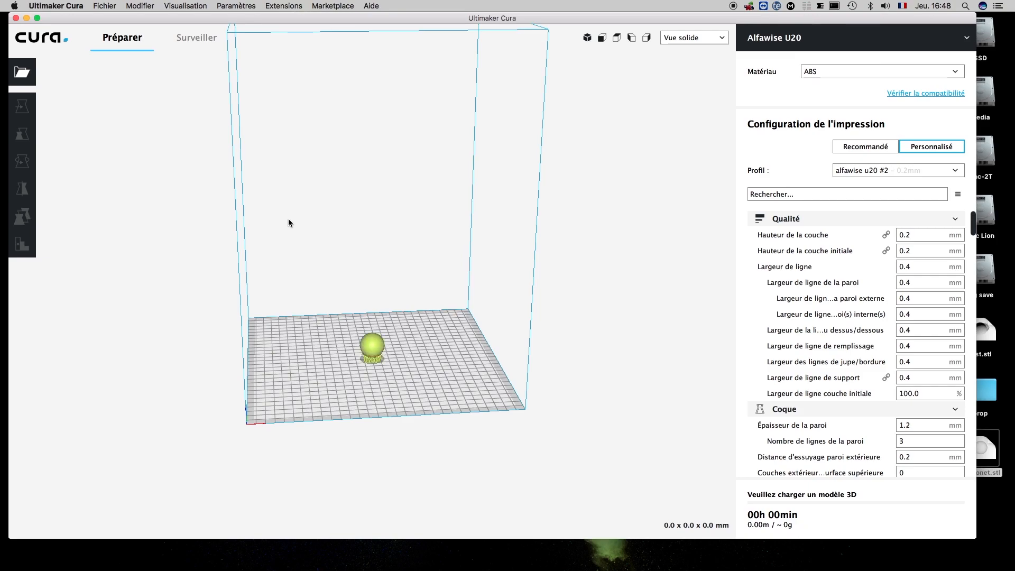
Step: Add cochonet.stl from the Desktop to the build plate alongside the supported model
{"action": "left_click", "coordinate": [21, 73]}
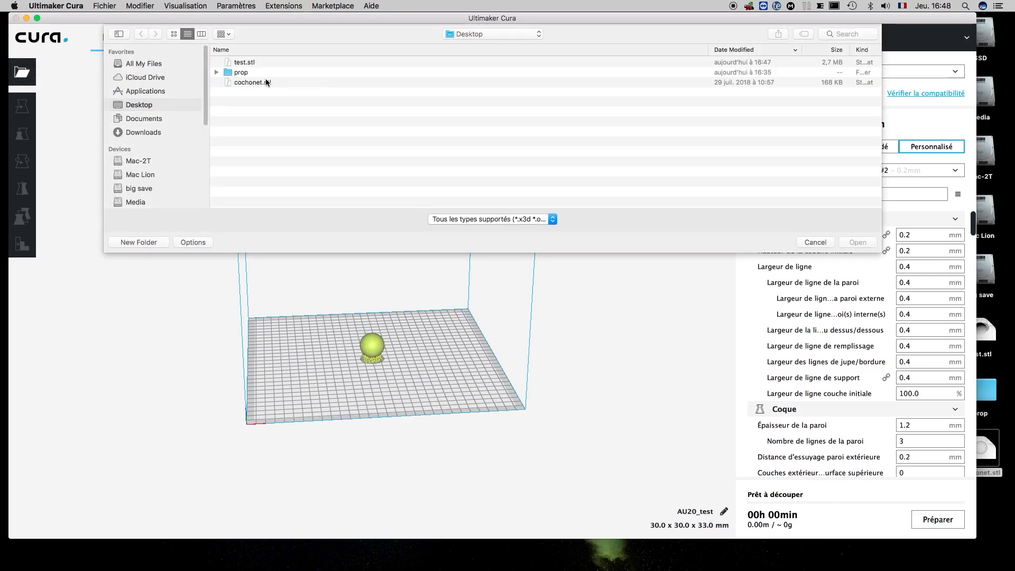
{"action": "left_click", "coordinate": [264, 83]}
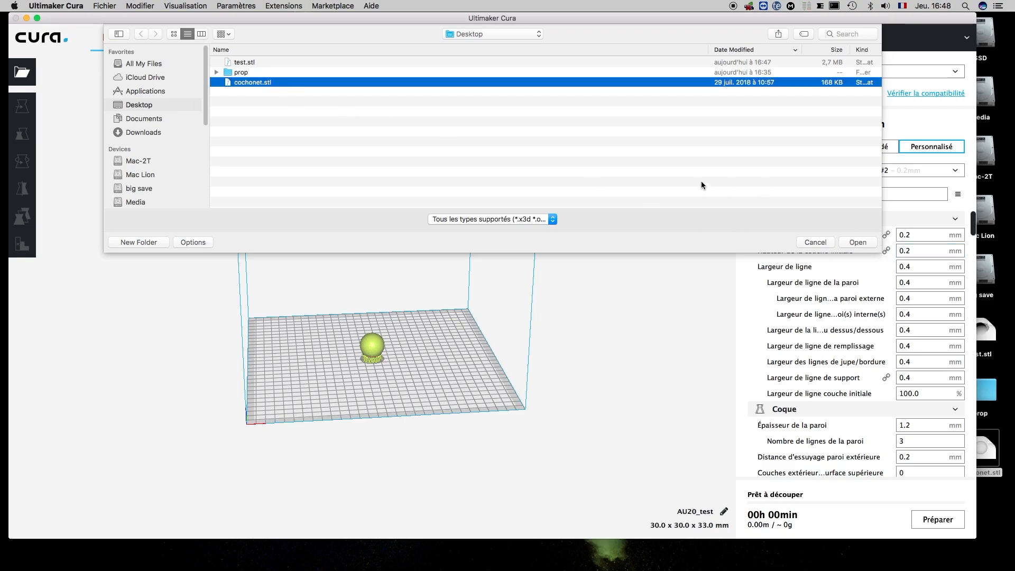
{"action": "left_click", "coordinate": [856, 242]}
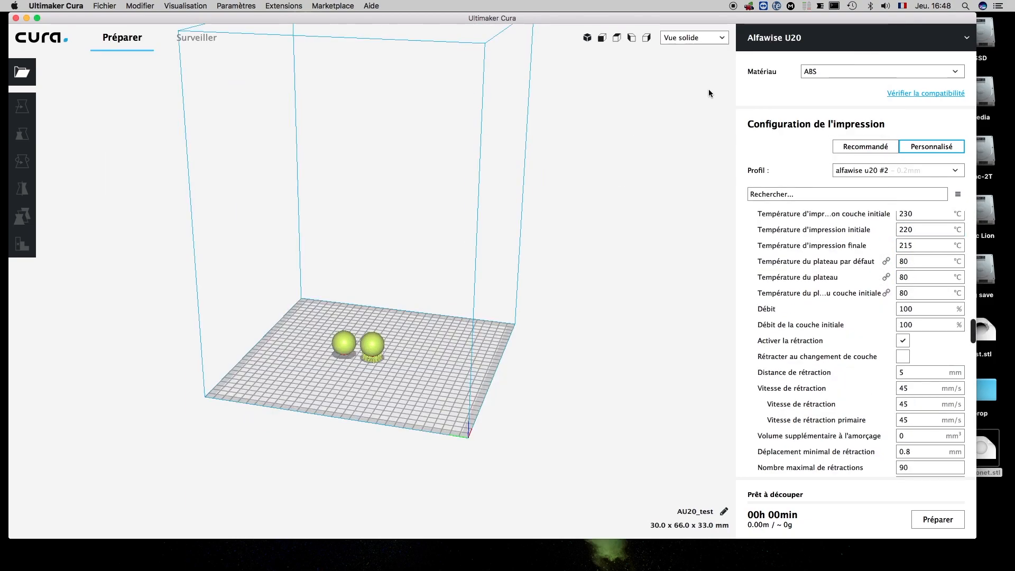
Step: Switch to the layer view (Vue en couches), slice both models, and select the sphere with Meshmixer supports
{"action": "left_click", "coordinate": [705, 38]}
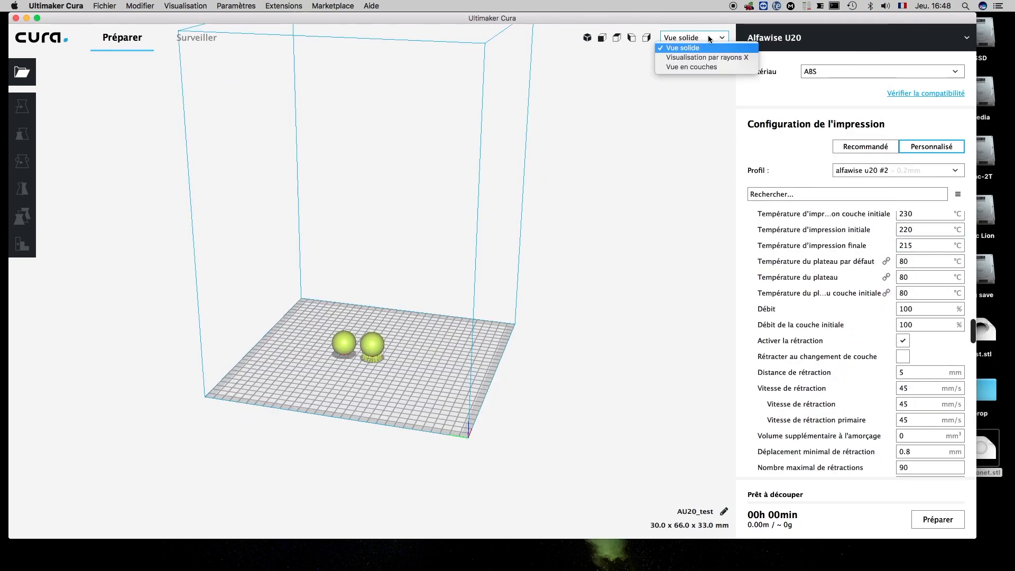
{"action": "left_click", "coordinate": [695, 67]}
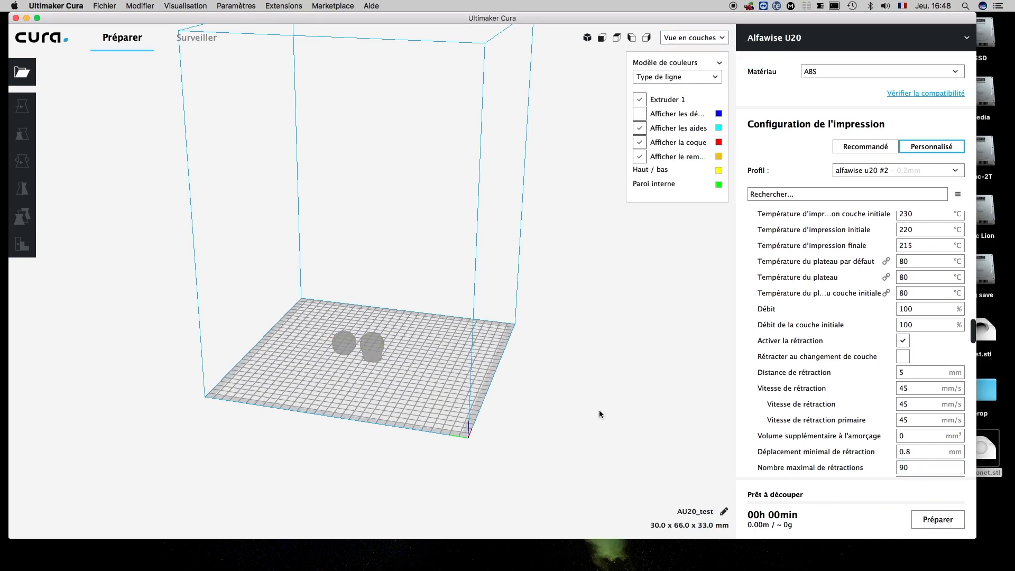
{"action": "left_click", "coordinate": [356, 364]}
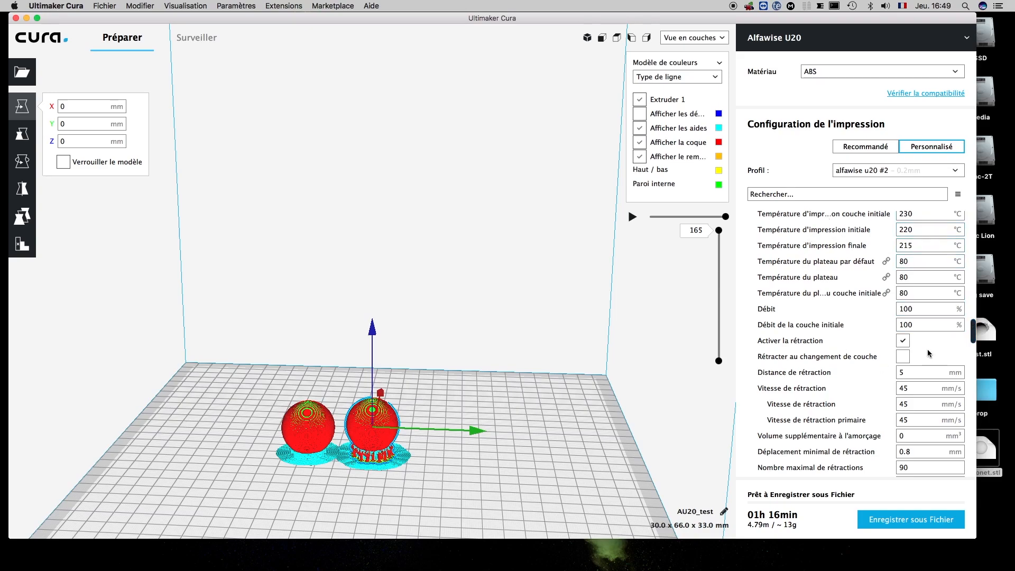
Step: Disable support generation (Générer les supports) in the global print settings and slice the plate again
{"action": "left_click_drag", "start_coordinate": [973, 326], "coordinate": [966, 423]}
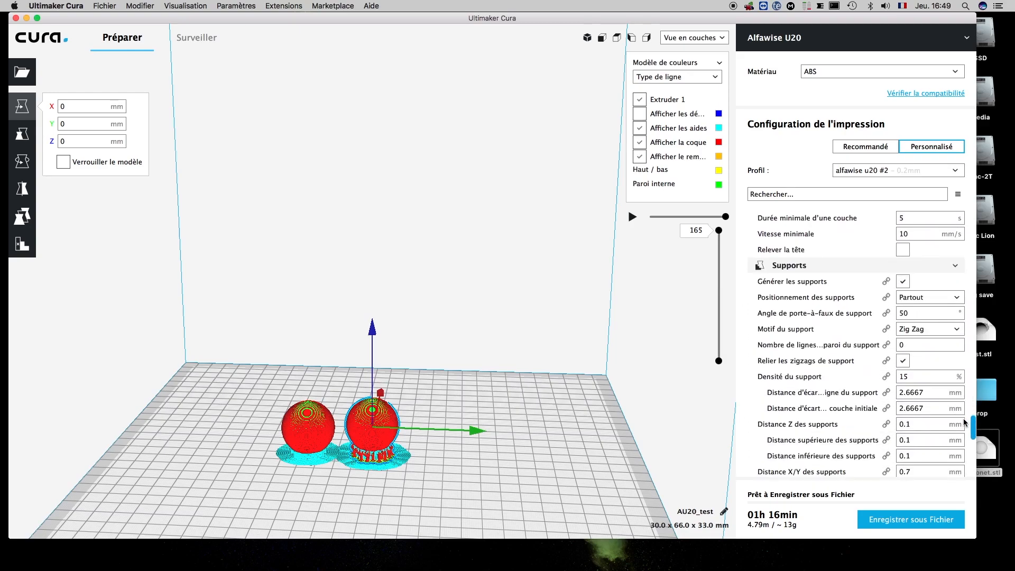
{"action": "mouse_move", "coordinate": [903, 286]}
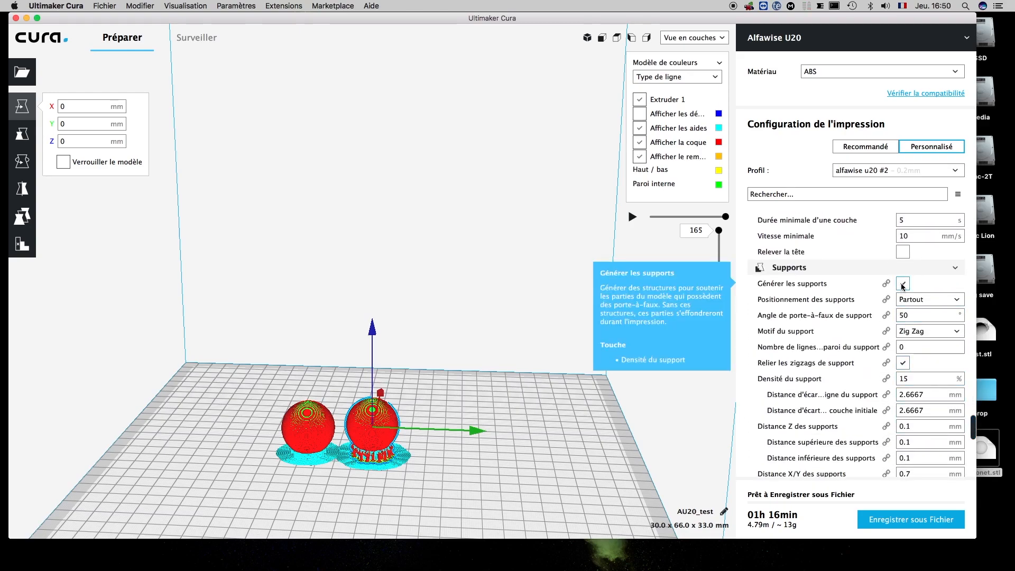
{"action": "left_click", "coordinate": [902, 285]}
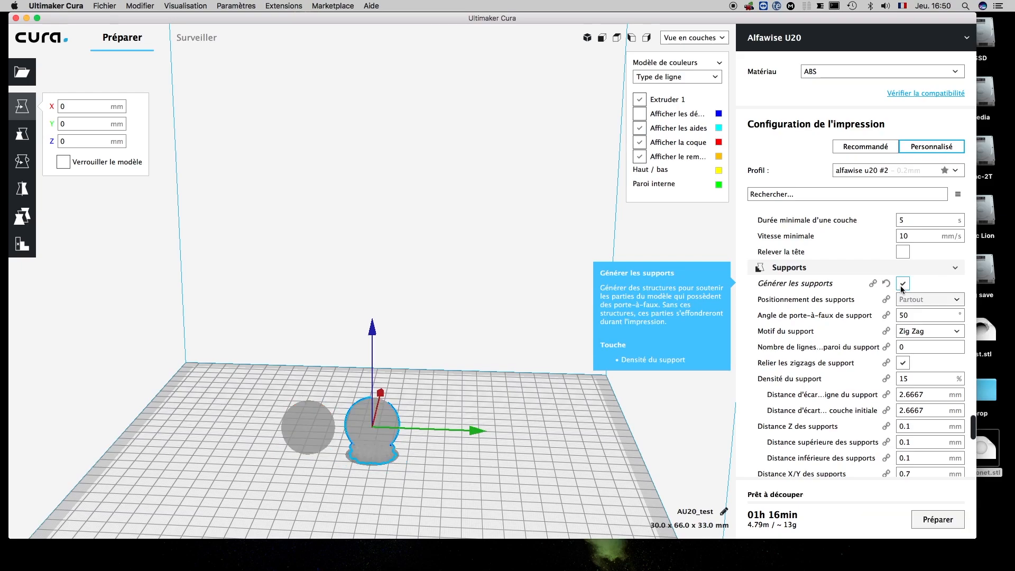
{"action": "left_click", "coordinate": [939, 519]}
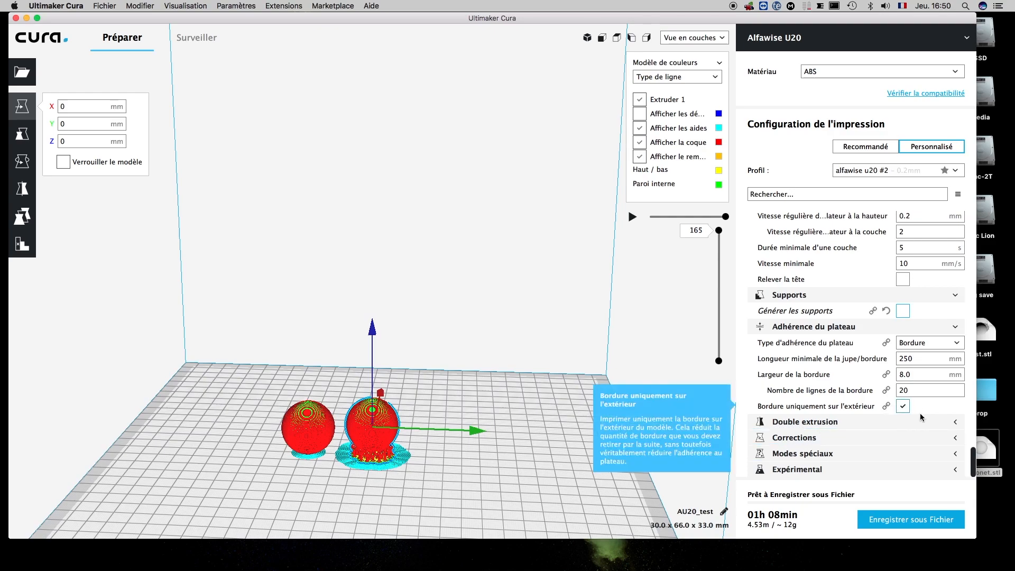
Step: Set the build plate adhesion type to Aucun and slice the plate again
{"action": "left_click", "coordinate": [918, 344]}
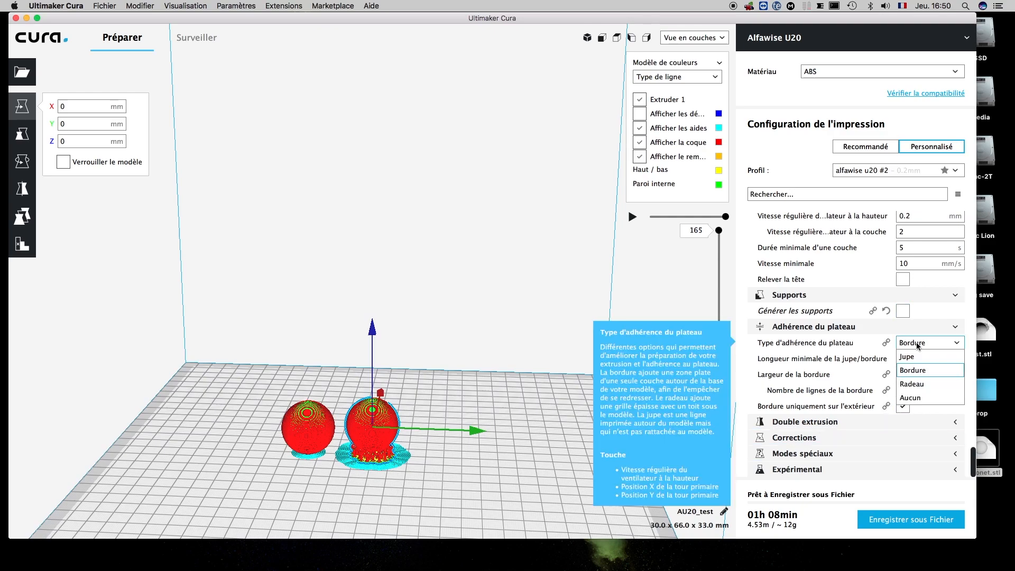
{"action": "left_click", "coordinate": [910, 397]}
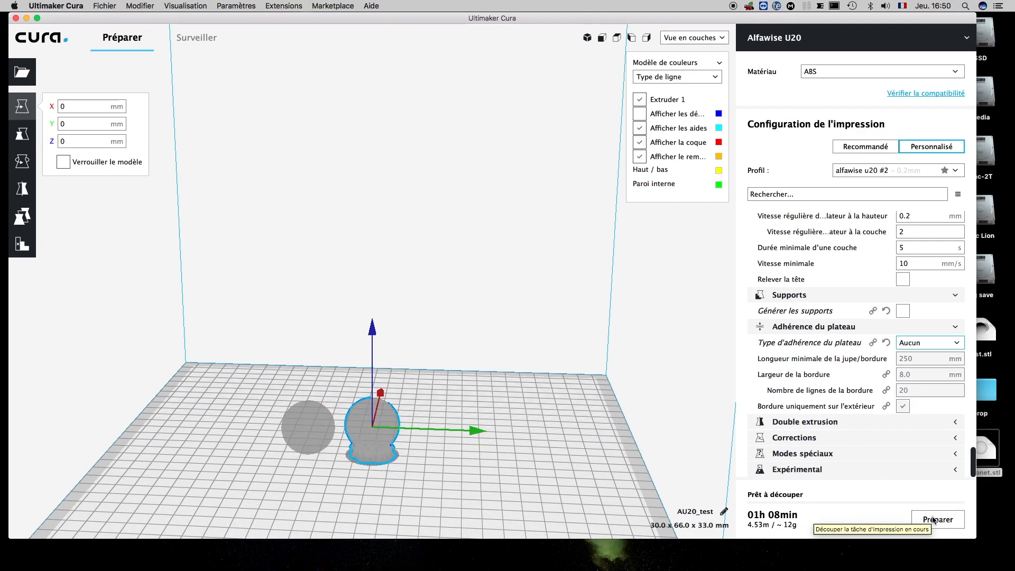
{"action": "left_click", "coordinate": [934, 521]}
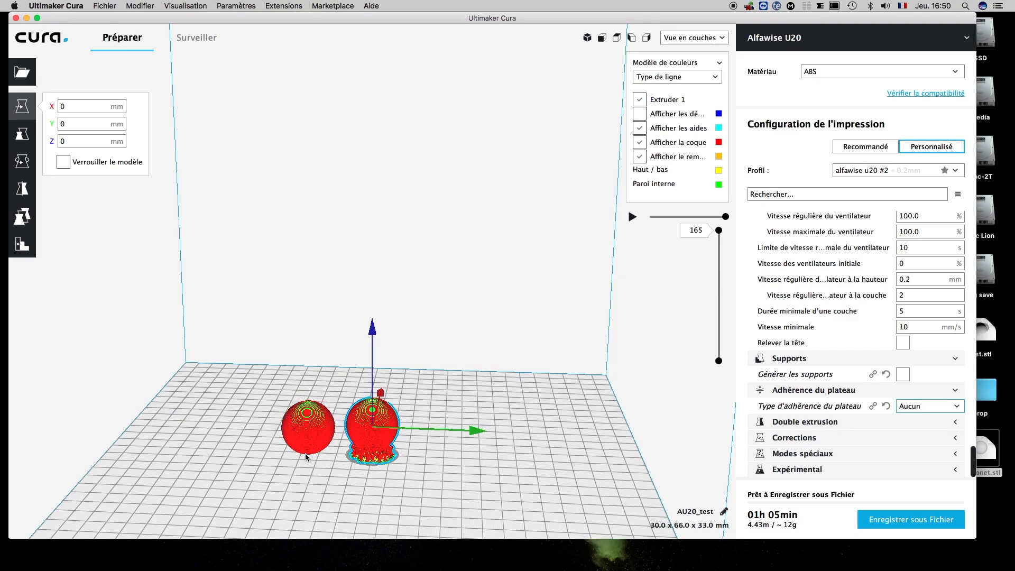
Step: Add the Générer les supports setting to the per-model settings of the sphere without Meshmixer supports, and enable it
{"action": "left_click", "coordinate": [310, 425]}
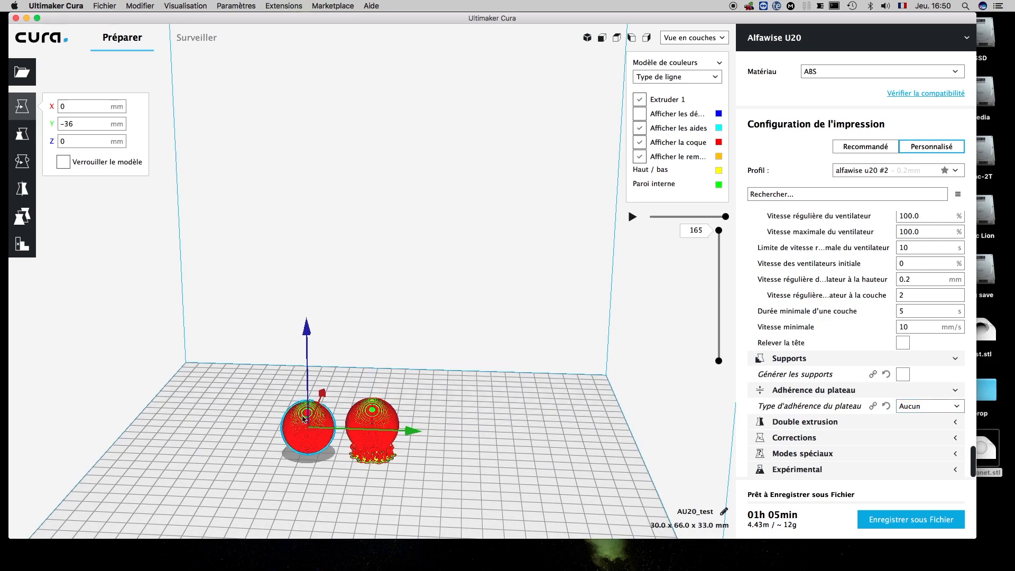
{"action": "left_click", "coordinate": [22, 216]}
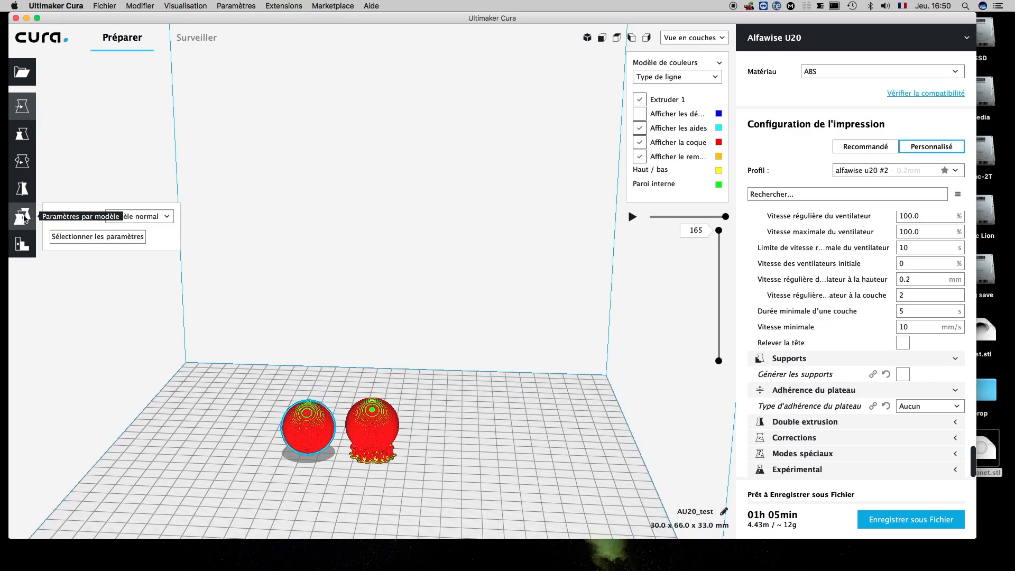
{"action": "left_click", "coordinate": [125, 239]}
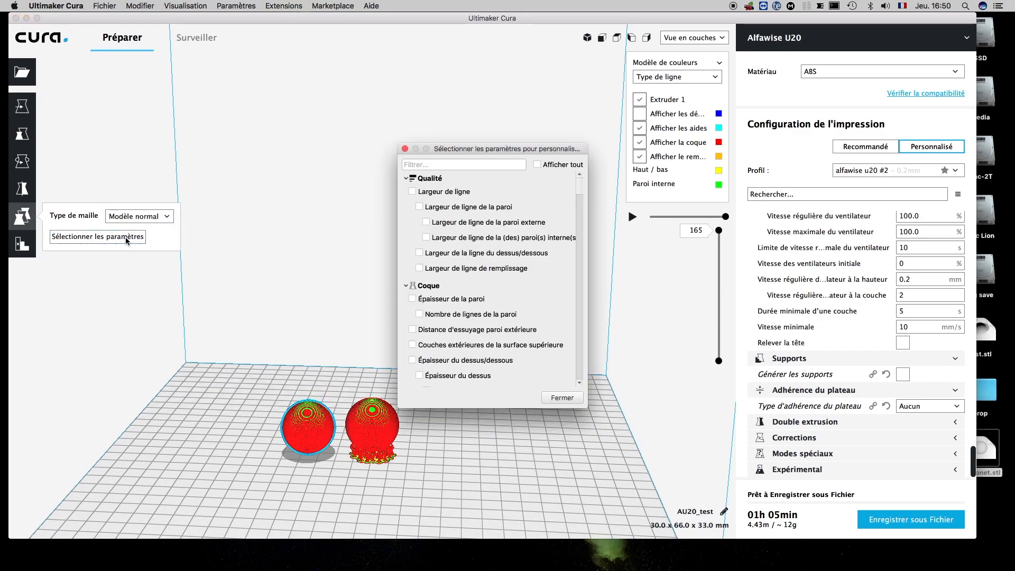
{"action": "left_click", "coordinate": [577, 200]}
{"action": "left_click_drag", "start_coordinate": [577, 200], "coordinate": [570, 316]}
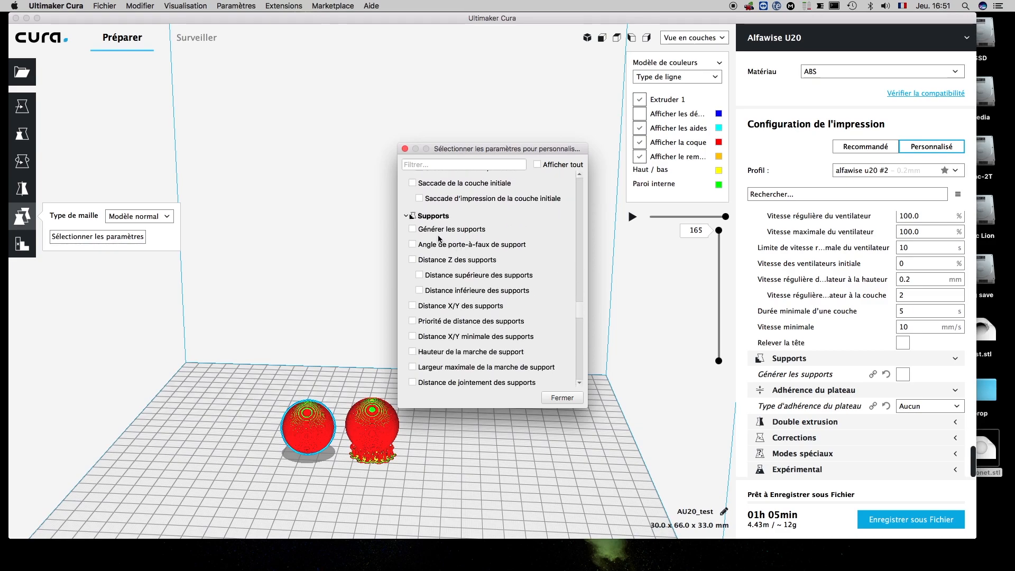
{"action": "left_click", "coordinate": [413, 230]}
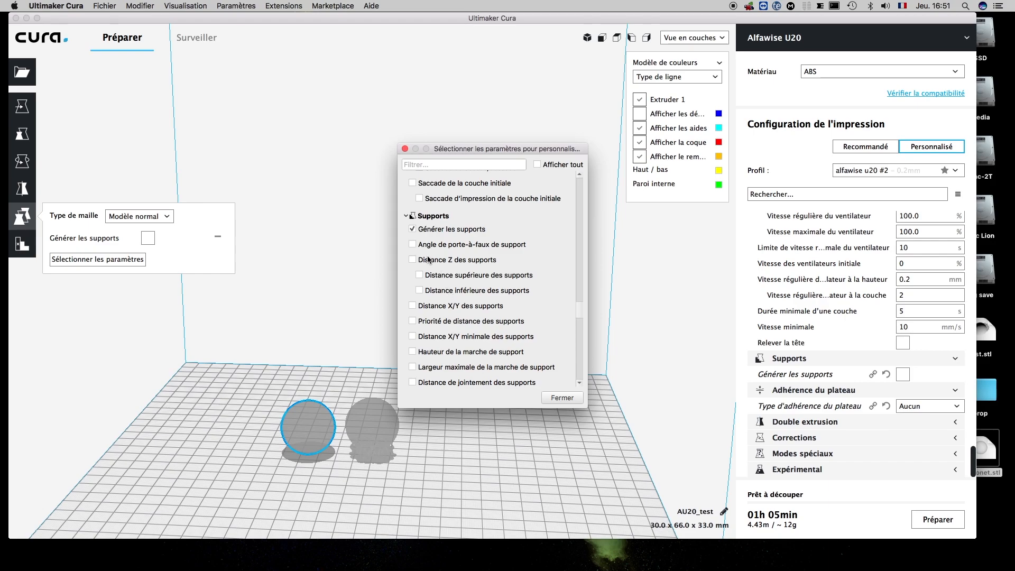
{"action": "left_click_drag", "start_coordinate": [581, 312], "coordinate": [578, 262]}
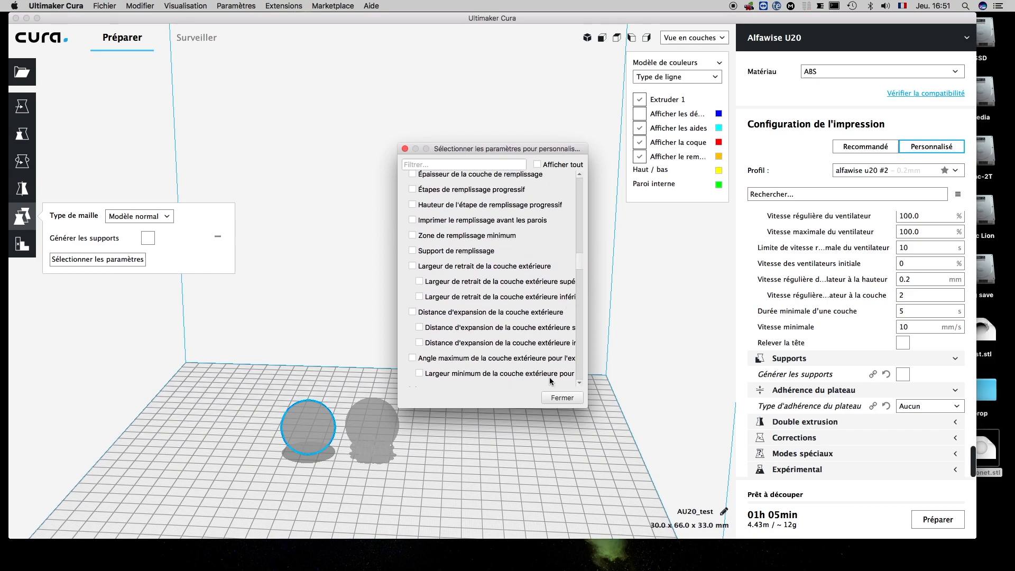
{"action": "left_click", "coordinate": [562, 398]}
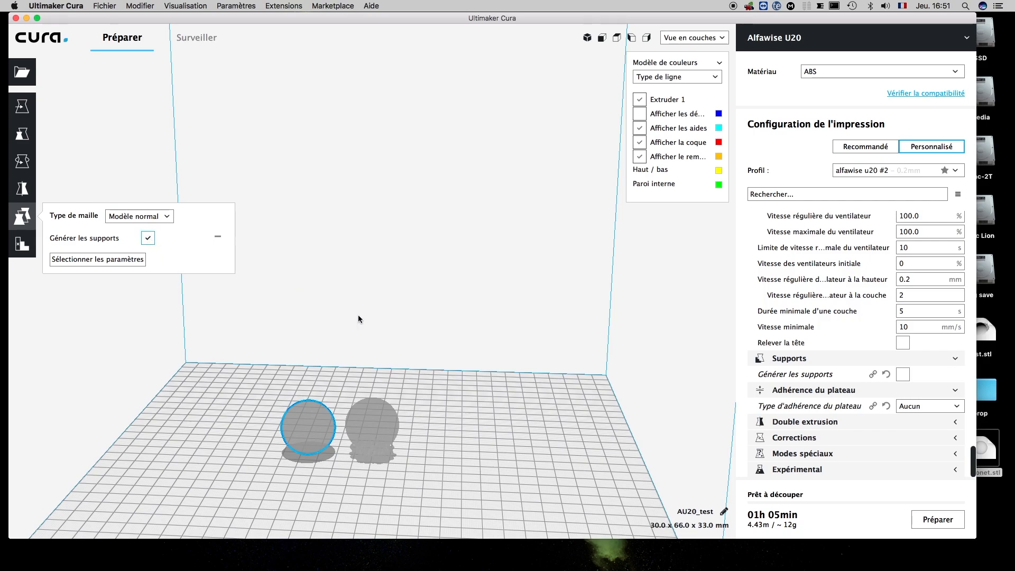
Step: Slice the plate with the per-model support setting and compare the supports under both spheres from several angles
{"action": "left_click", "coordinate": [930, 521]}
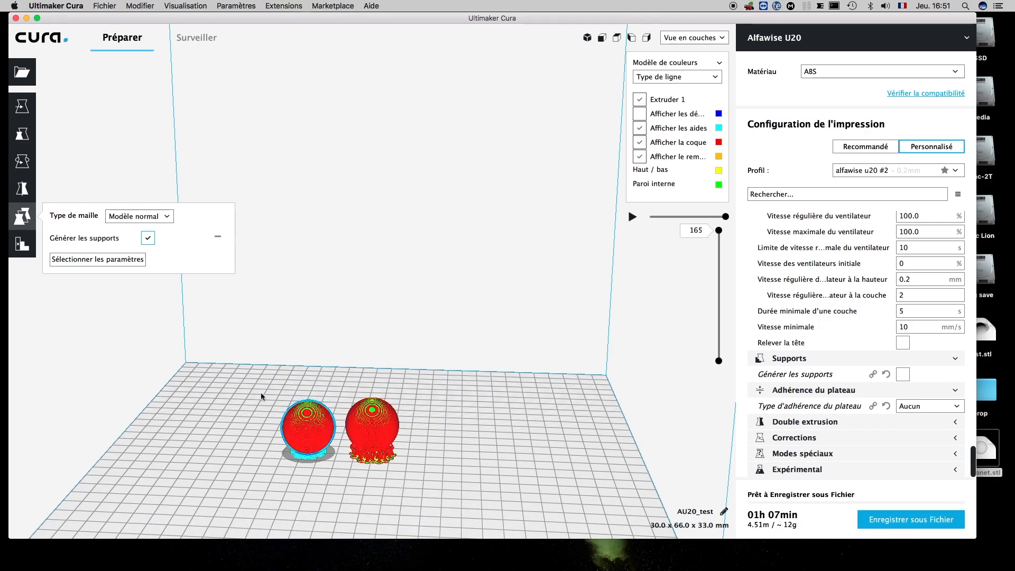
{"action": "right_click_drag", "start_coordinate": [313, 494], "coordinate": [316, 466]}
{"action": "right_click_drag", "start_coordinate": [317, 467], "coordinate": [362, 449]}
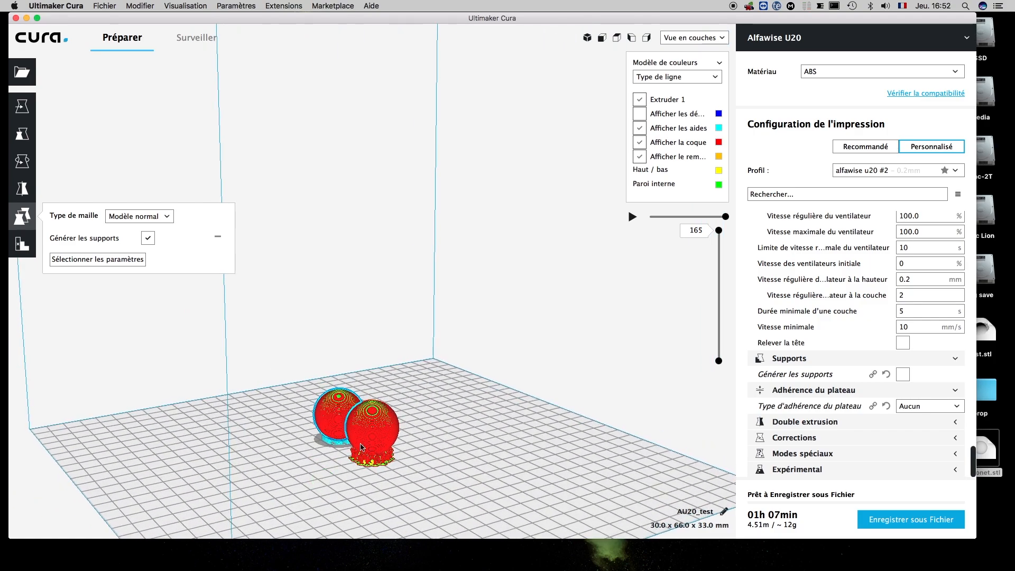
{"action": "left_click", "coordinate": [379, 425]}
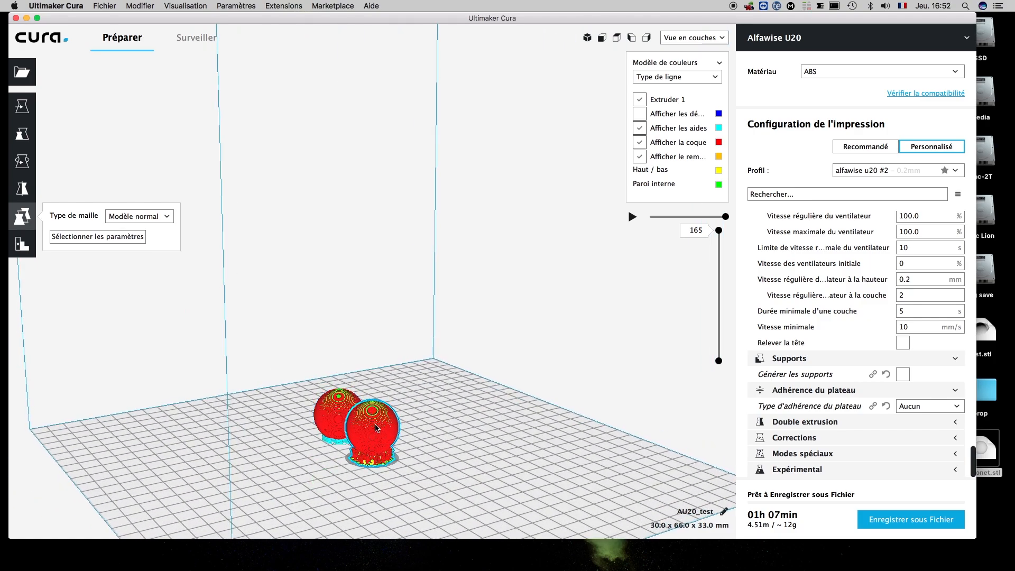
{"action": "right_click_drag", "start_coordinate": [327, 474], "coordinate": [512, 429]}
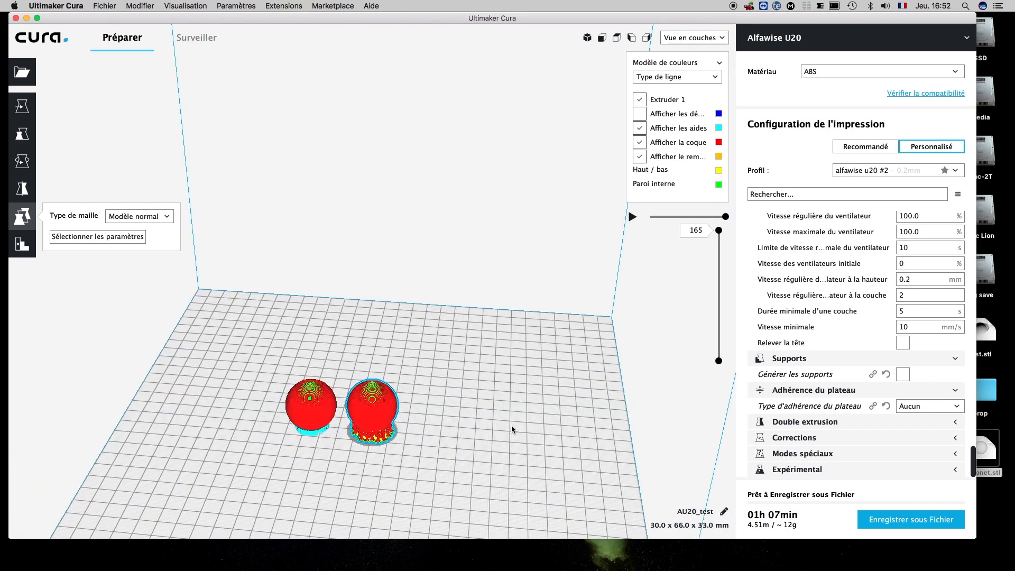